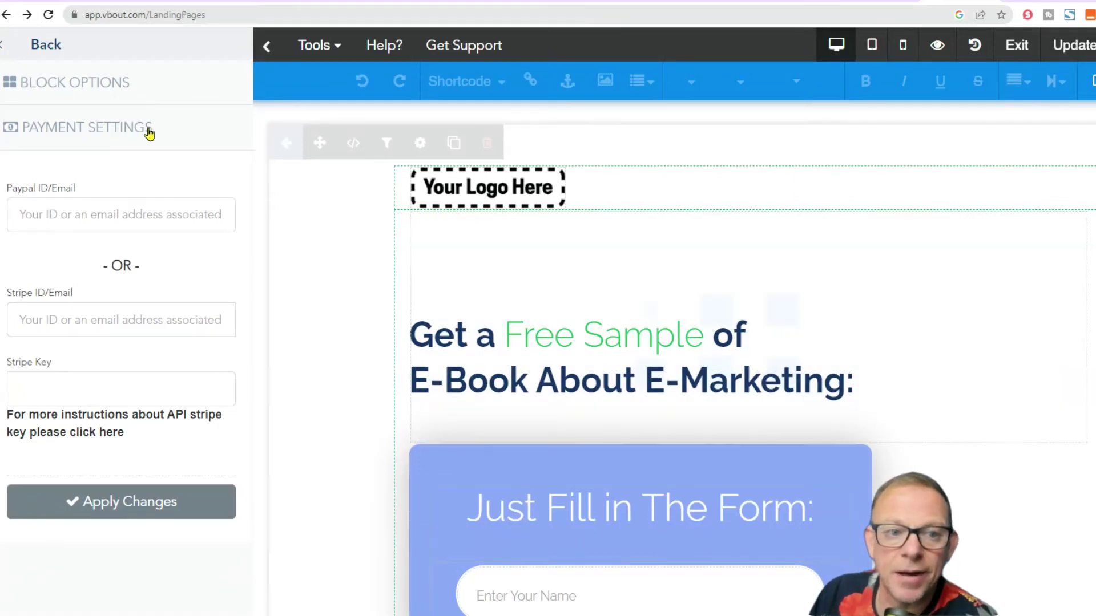
Step: Browse the page templates and the call-to-action pre-designed blocks
click(2, 53)
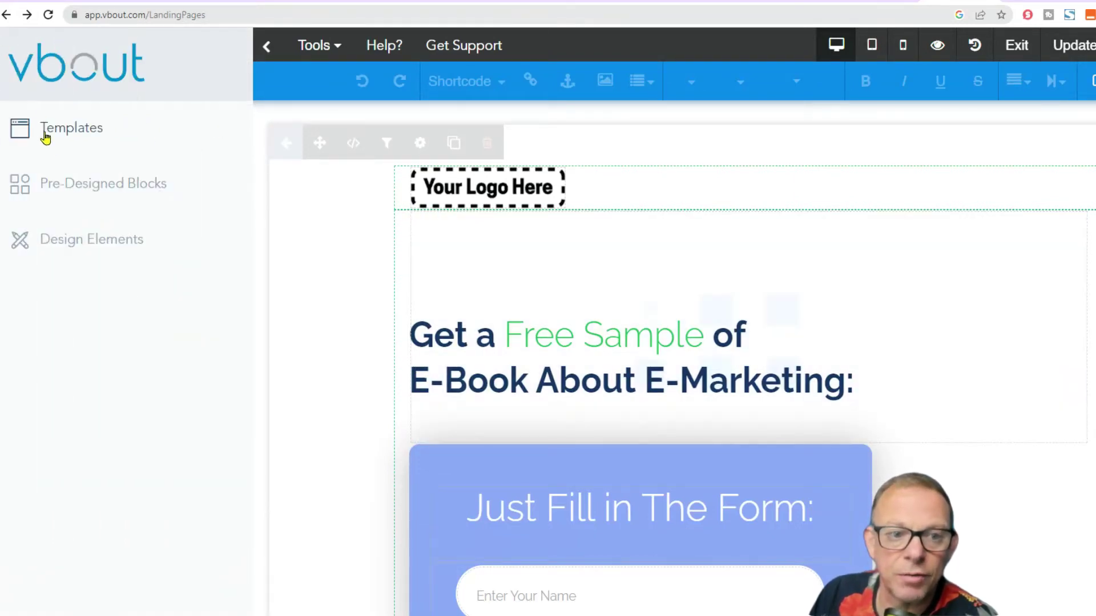
click(77, 134)
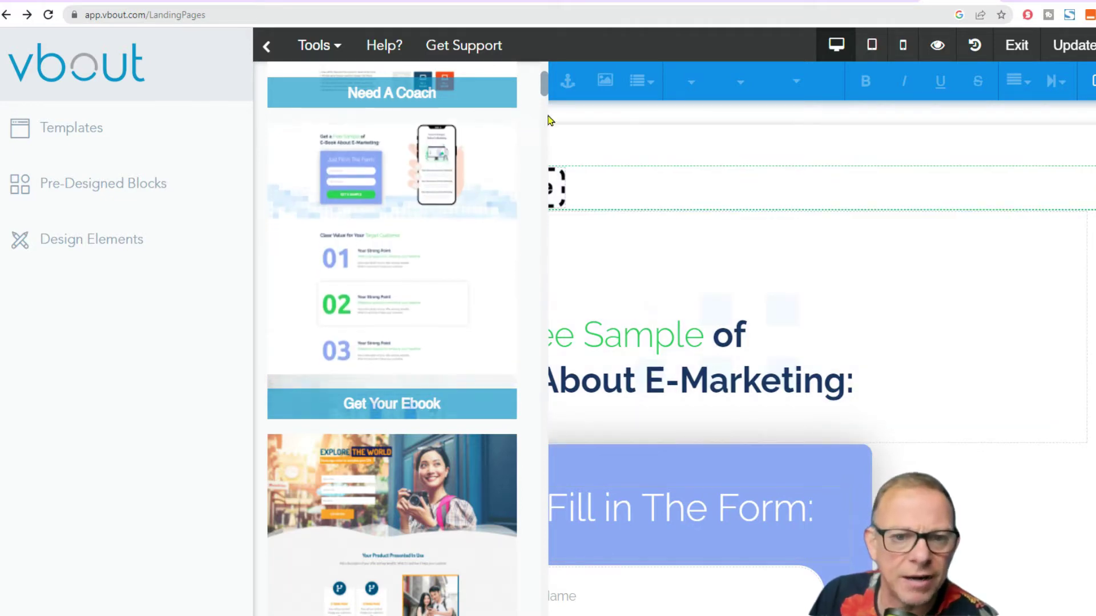
click(62, 196)
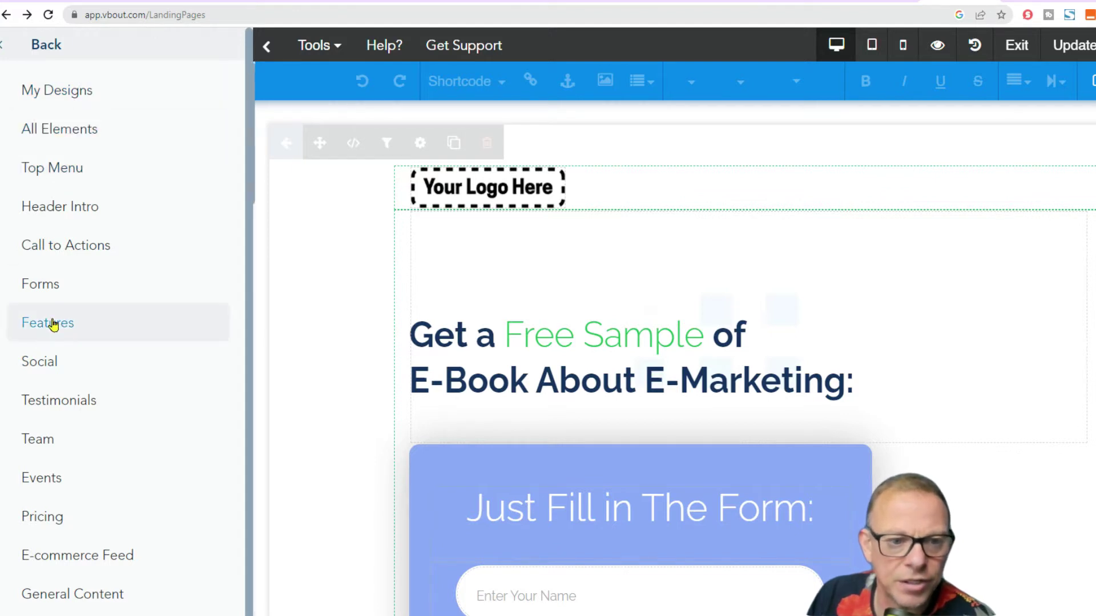
click(76, 247)
Step: Try dropping a Features block onto the page, abandon it, and collapse the left panel
drag(354, 407, 932, 183)
drag(1080, 183, 382, 208)
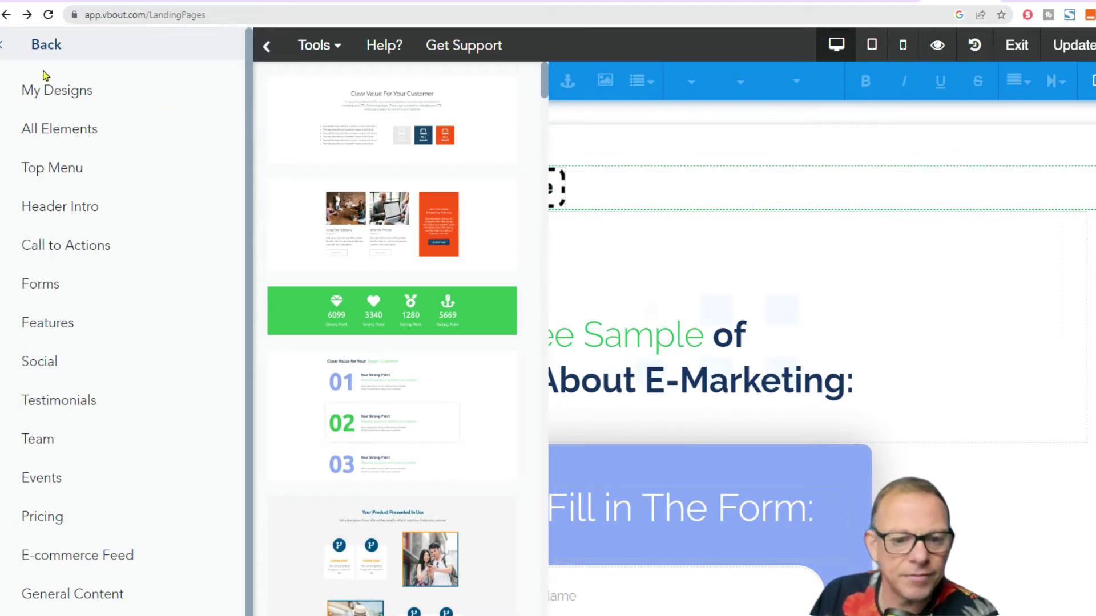
click(11, 50)
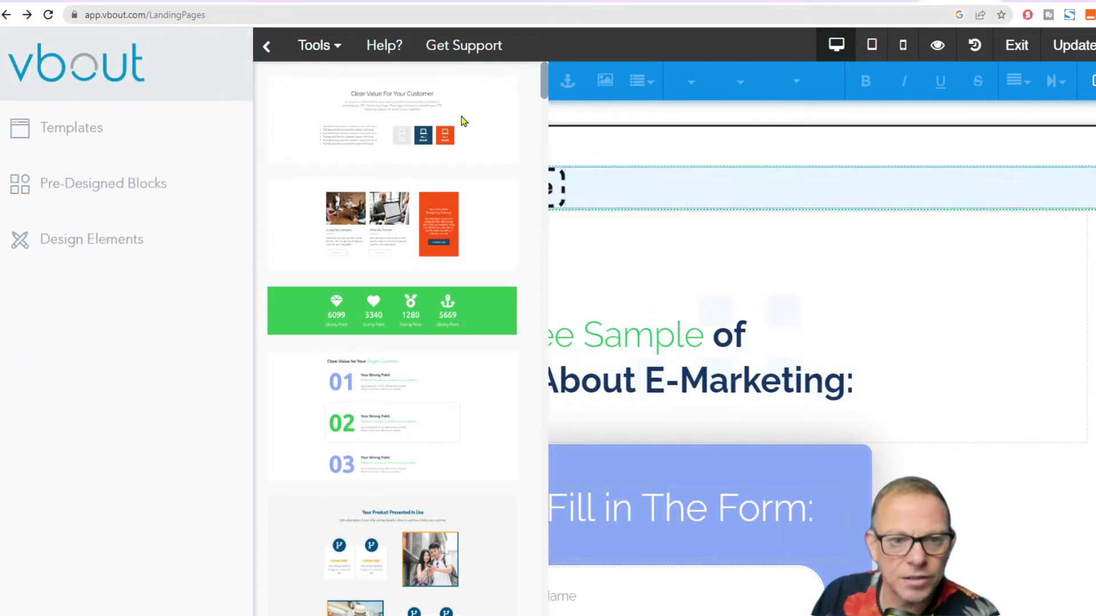
click(265, 47)
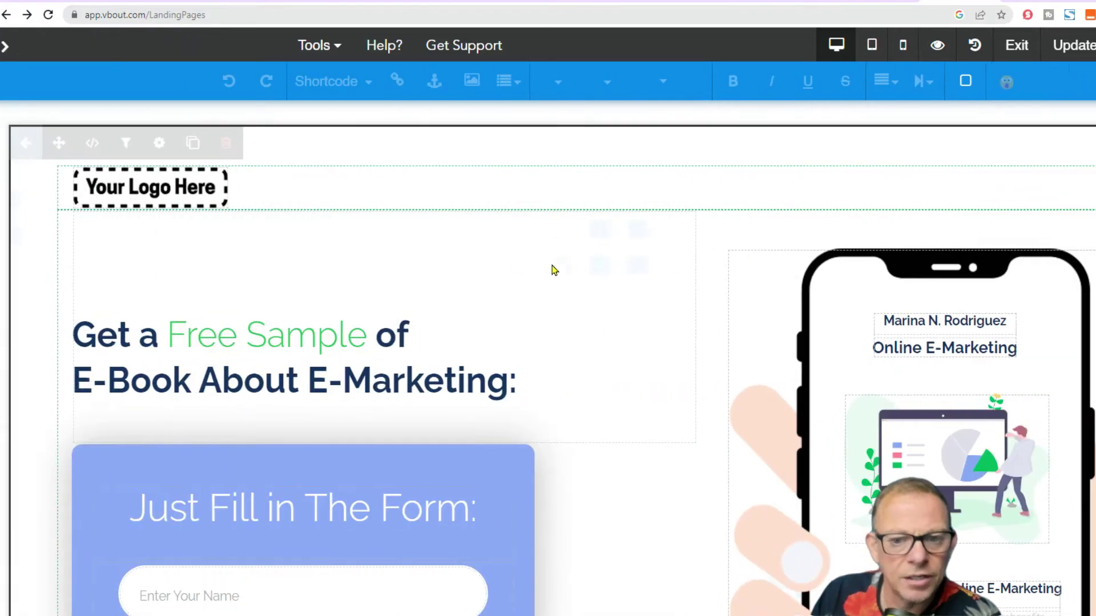
Step: Scroll through the template's sections, ending back at the hero with the logo and photo-collage background
scroll(685, 577, down, 10)
scroll(683, 578, down, 15)
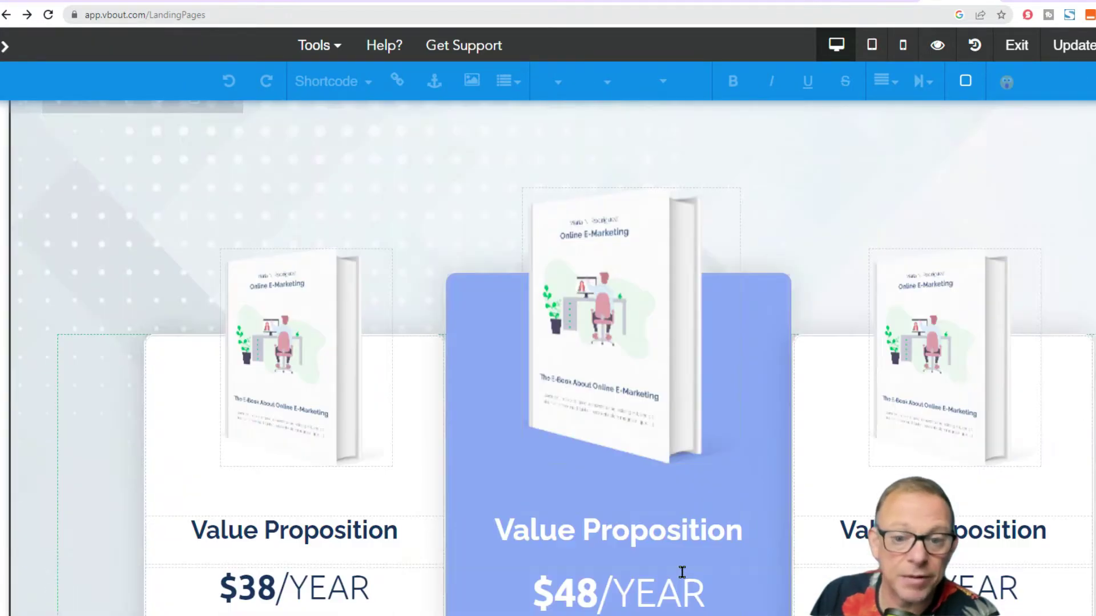
scroll(680, 585, up, 5)
scroll(679, 582, down, 12)
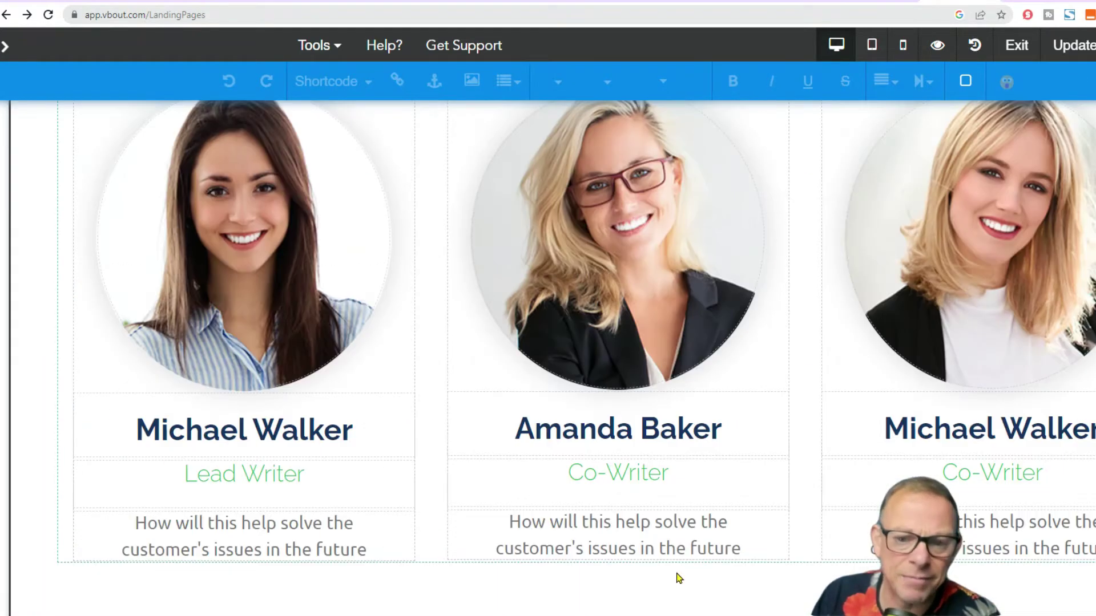
scroll(668, 593, up, 4)
scroll(656, 607, down, 15)
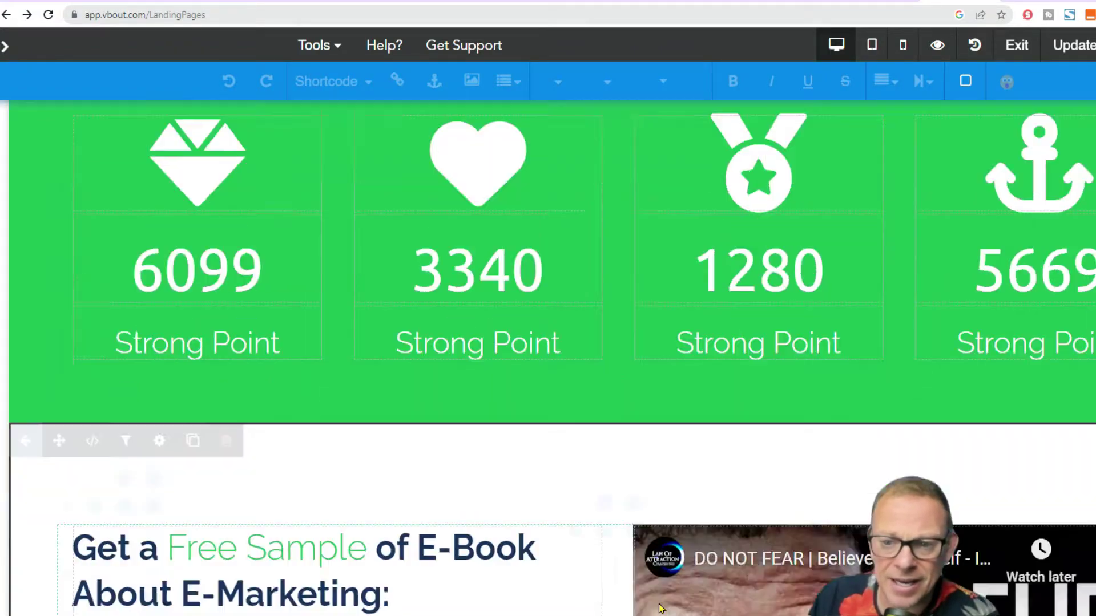
scroll(651, 571, up, 7)
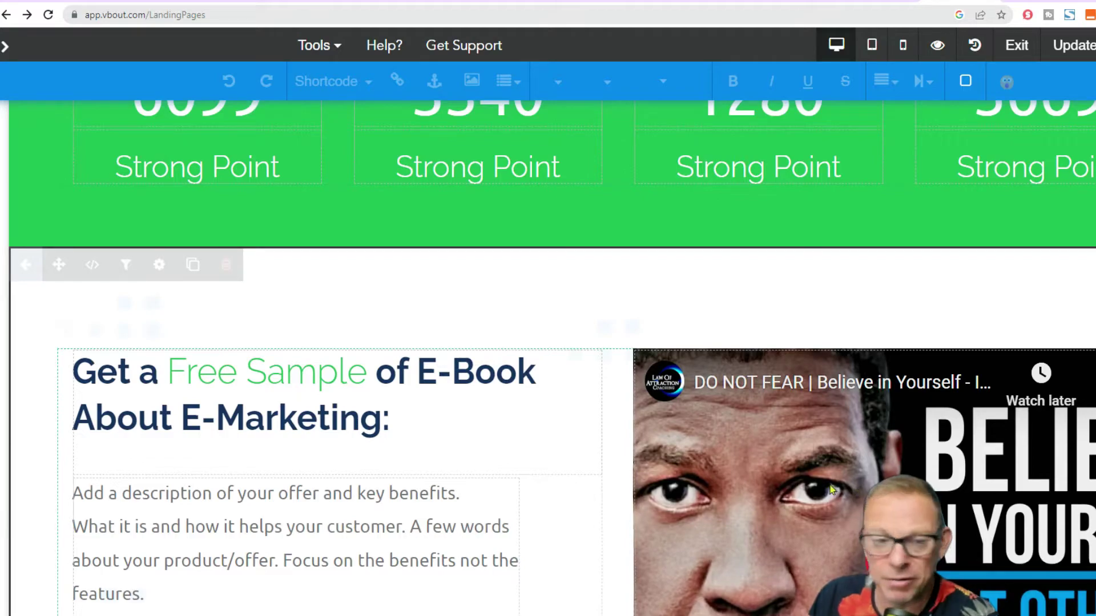
scroll(502, 433, up, 12)
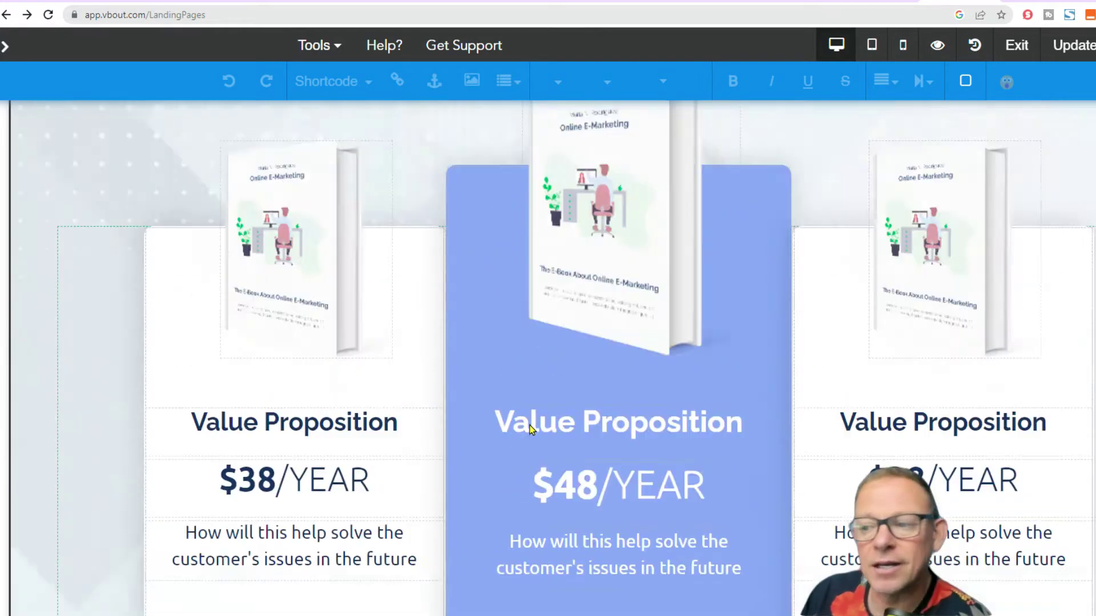
scroll(547, 489, up, 15)
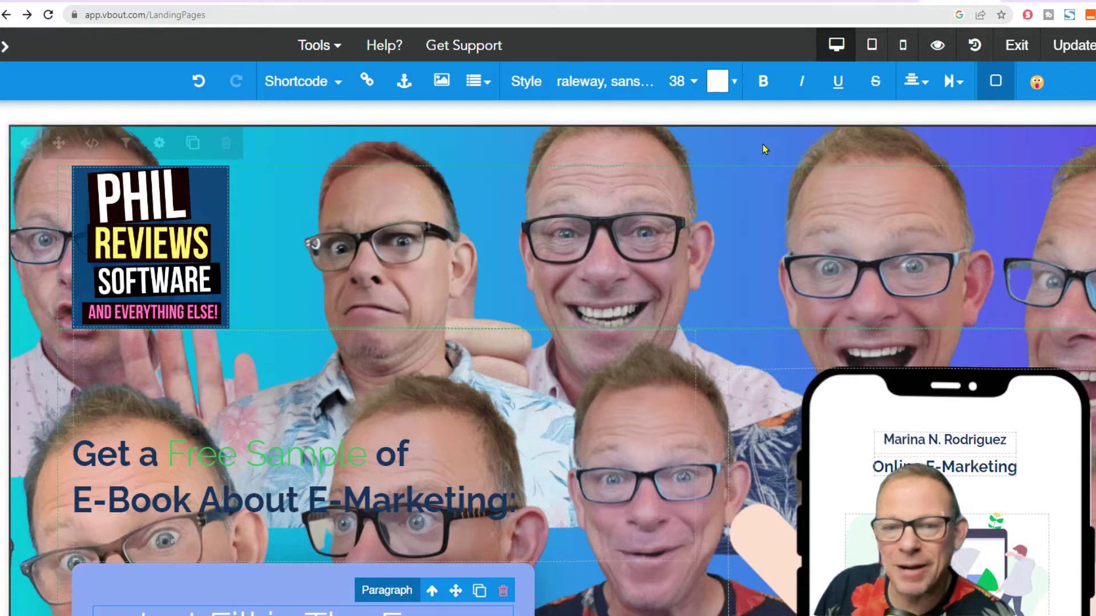
Step: Set the phils image as the hero block's background in Block Options, then collapse the sidebar
click(160, 143)
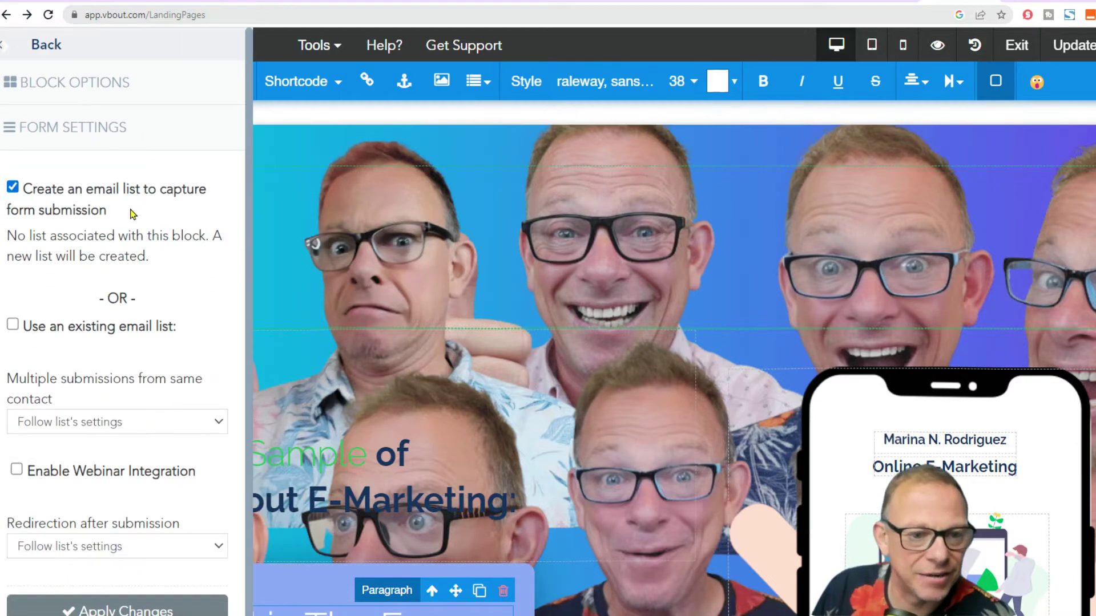
click(29, 89)
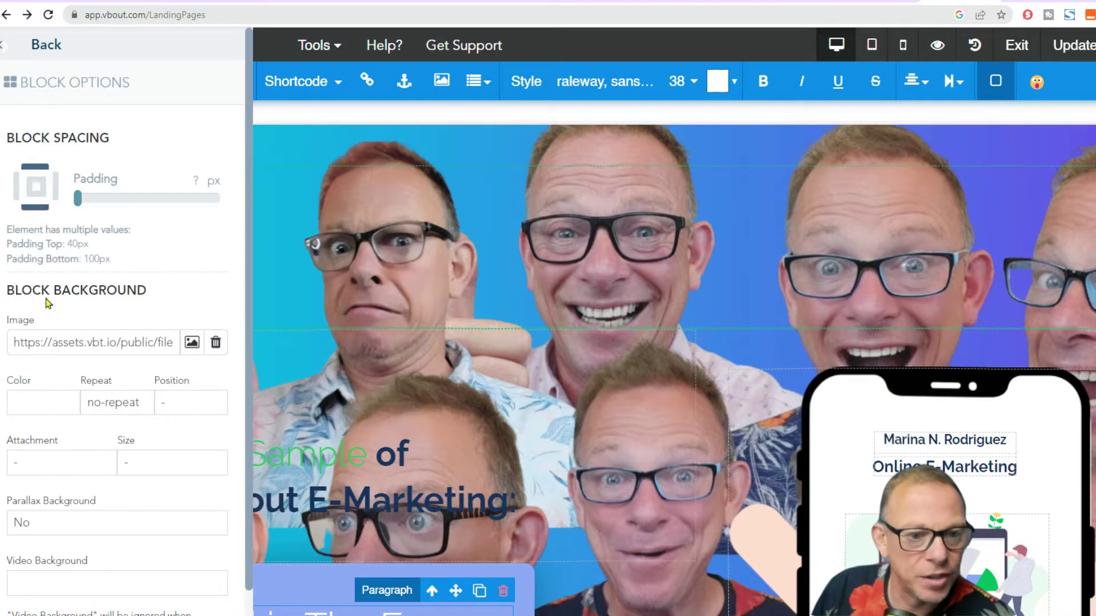
click(191, 344)
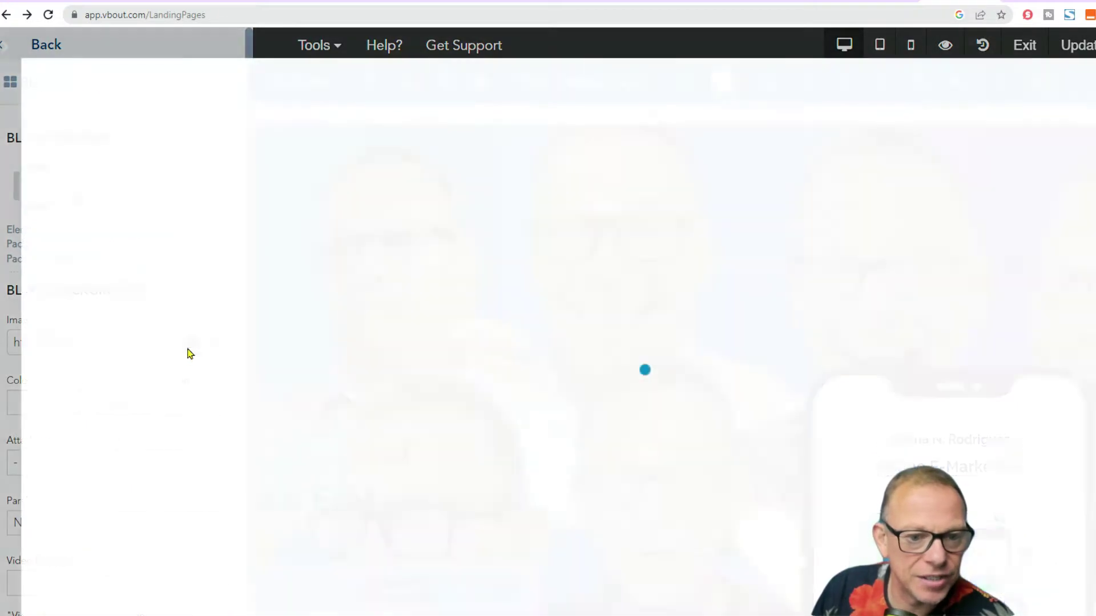
click(79, 303)
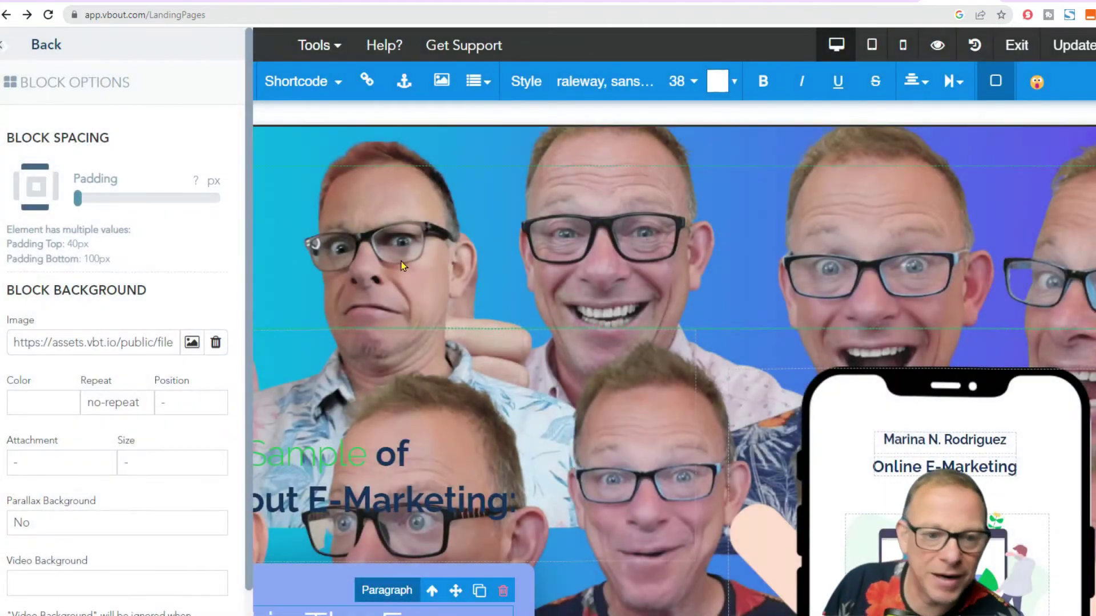
mouse_move(2, 69)
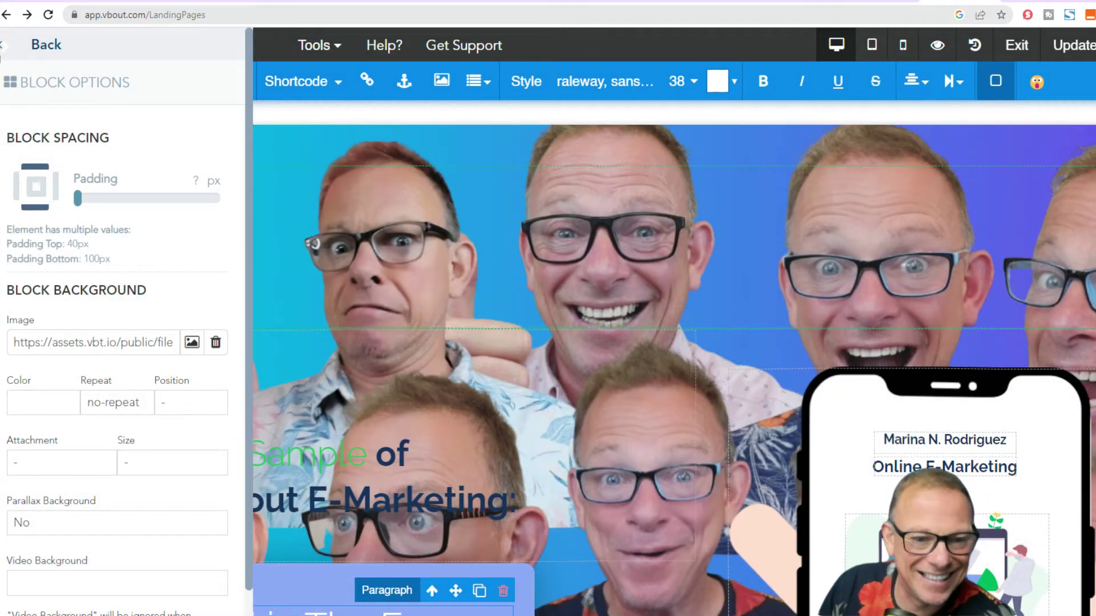
click(4, 45)
scroll(165, 263, down, 2)
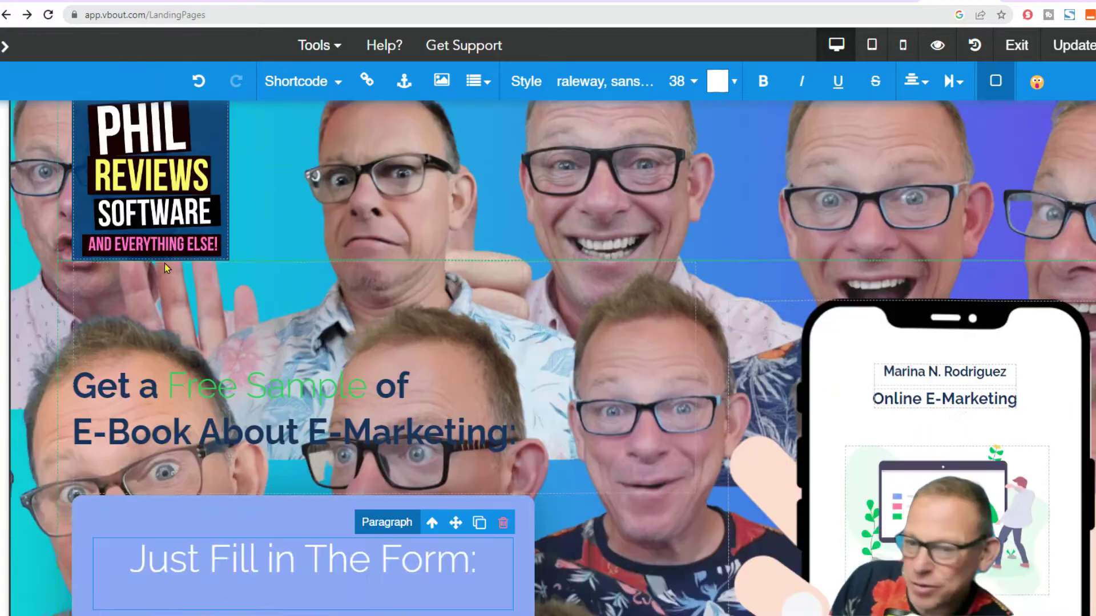
scroll(160, 287, down, 5)
scroll(273, 338, down, 3)
scroll(273, 339, up, 3)
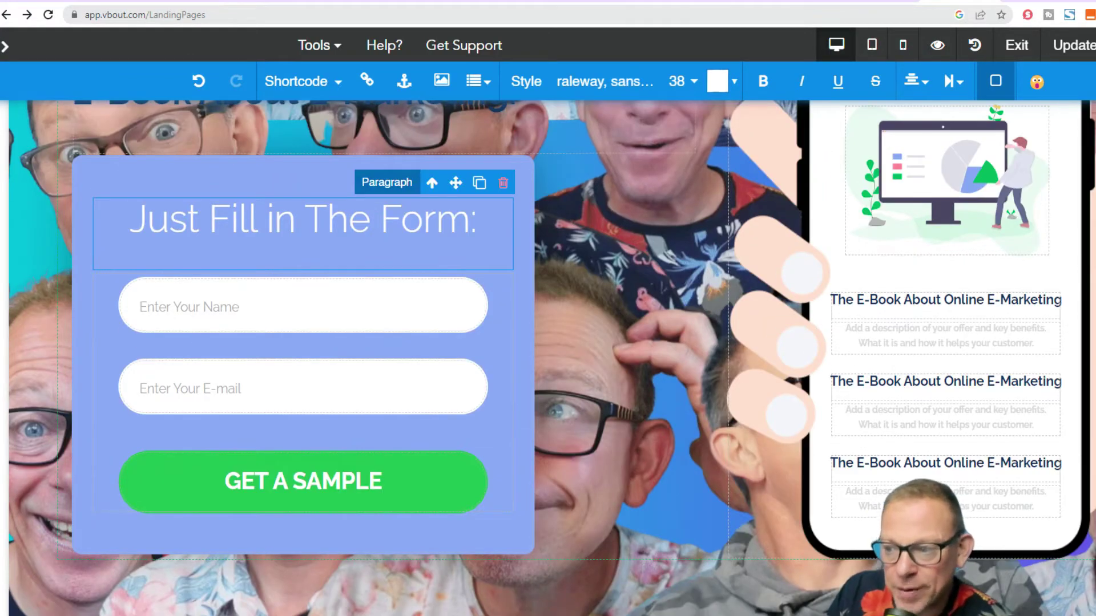
scroll(655, 197, up, 6)
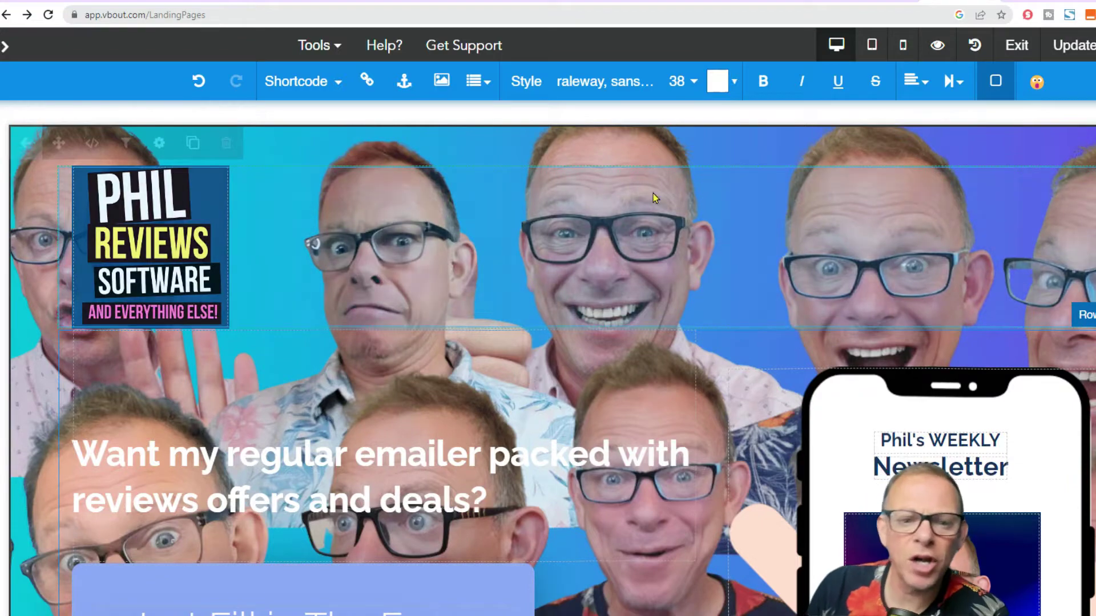
scroll(655, 198, down, 6)
scroll(585, 385, up, 4)
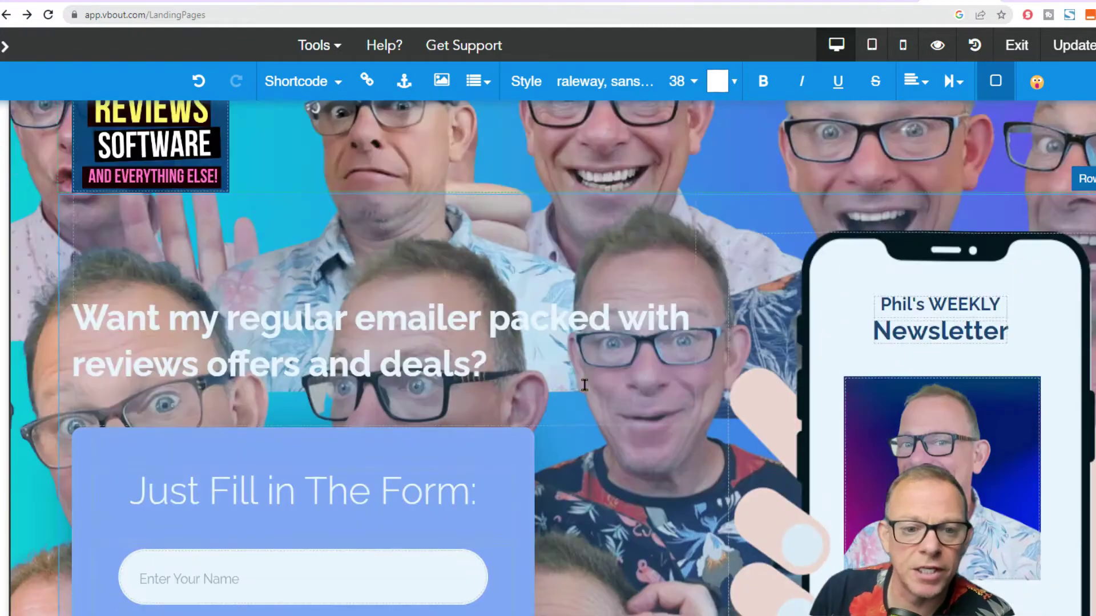
click(375, 318)
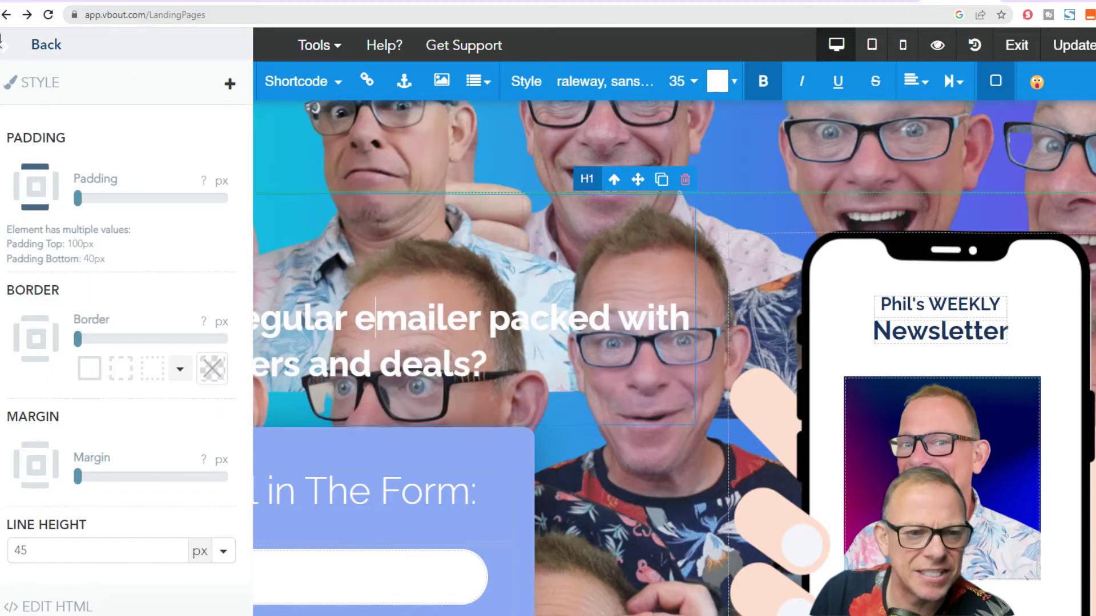
click(2, 57)
scroll(371, 257, down, 4)
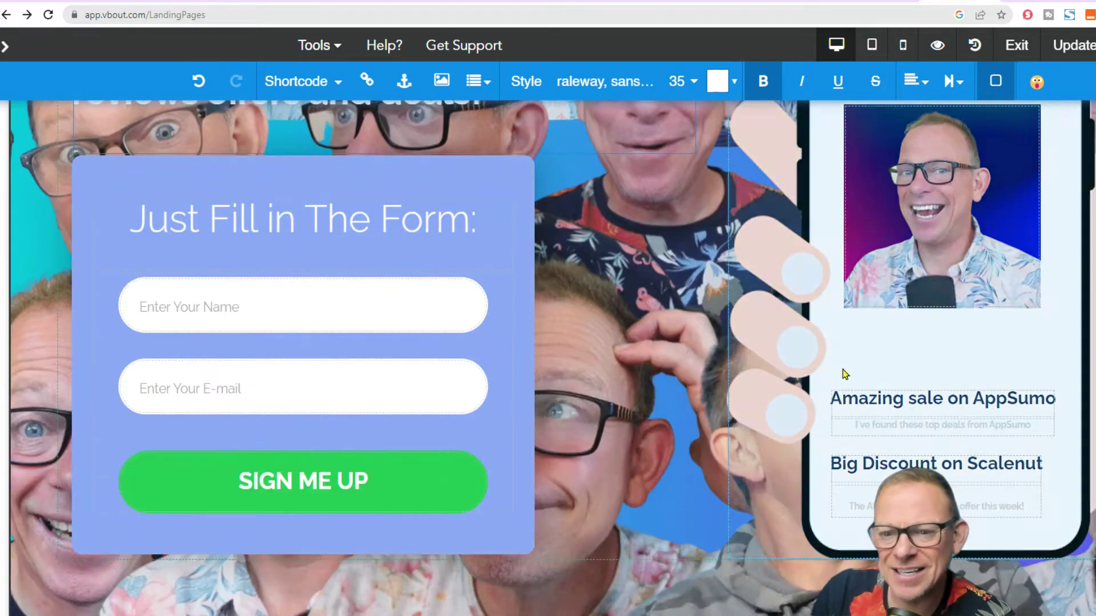
scroll(579, 121, up, 5)
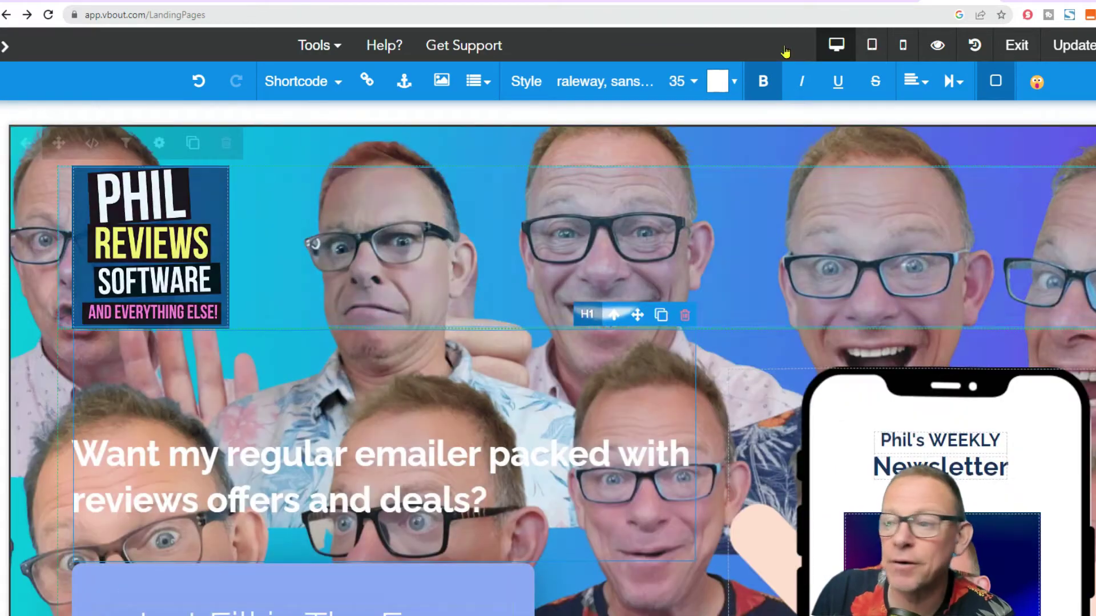
scroll(579, 121, down, 10)
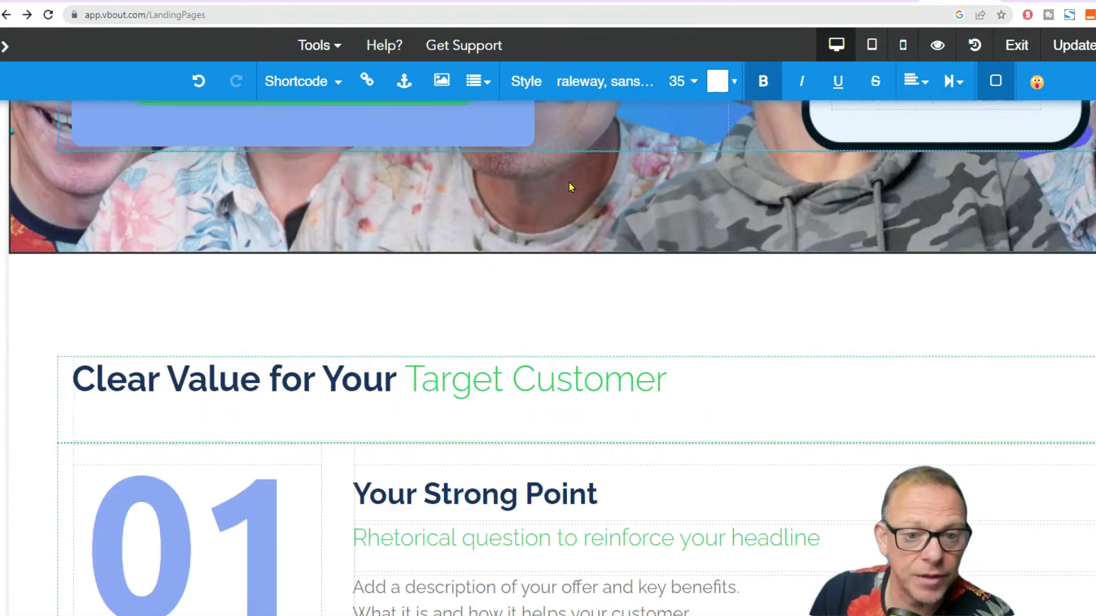
scroll(667, 317, up, 10)
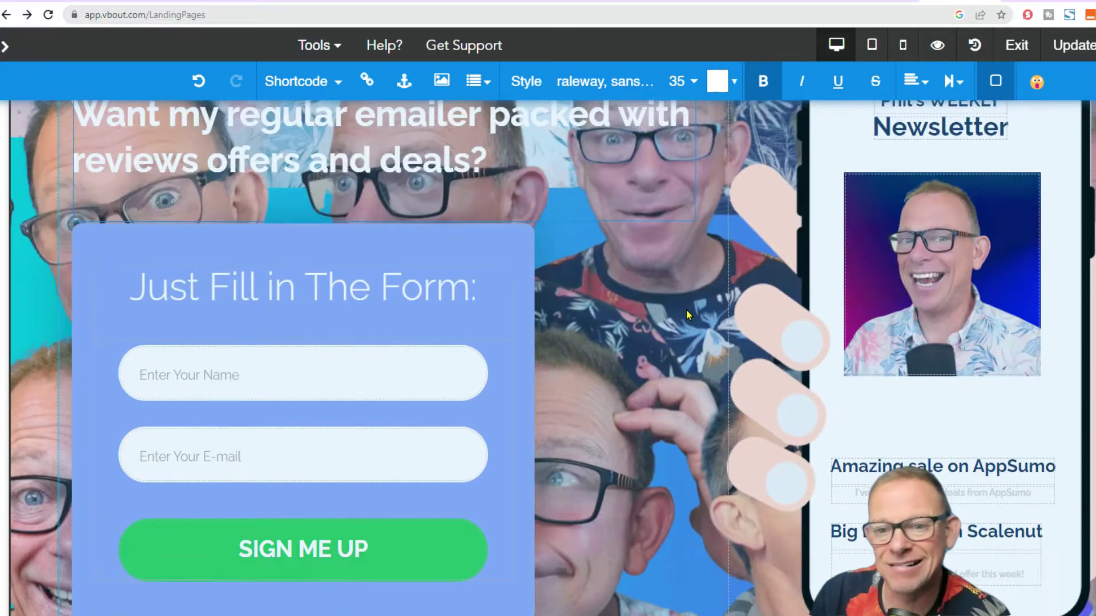
scroll(857, 289, down, 5)
scroll(857, 279, up, 5)
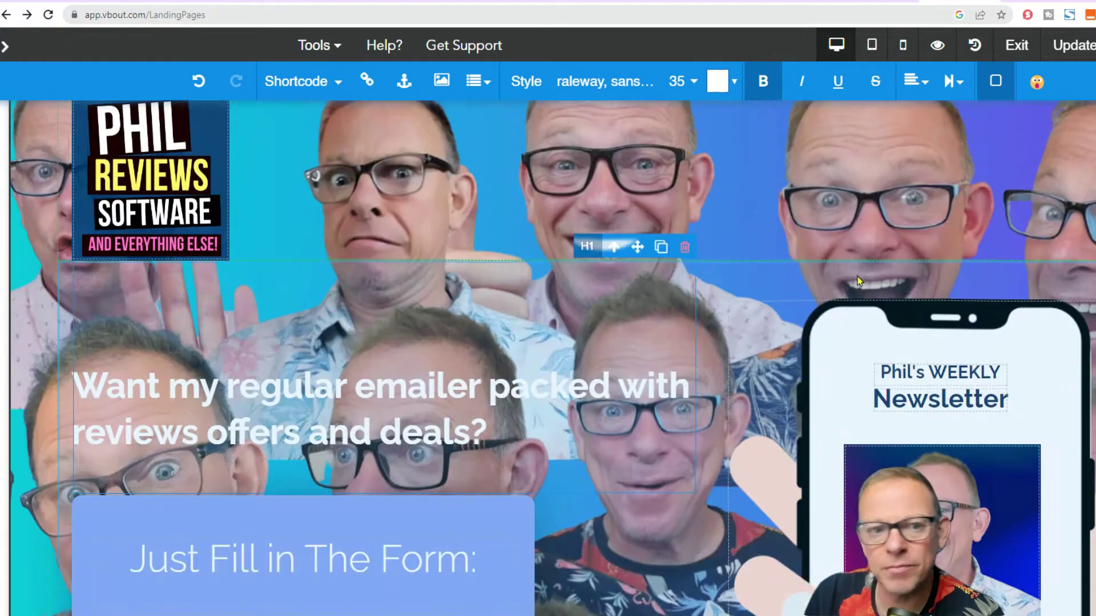
scroll(857, 274, down, 5)
scroll(855, 276, up, 5)
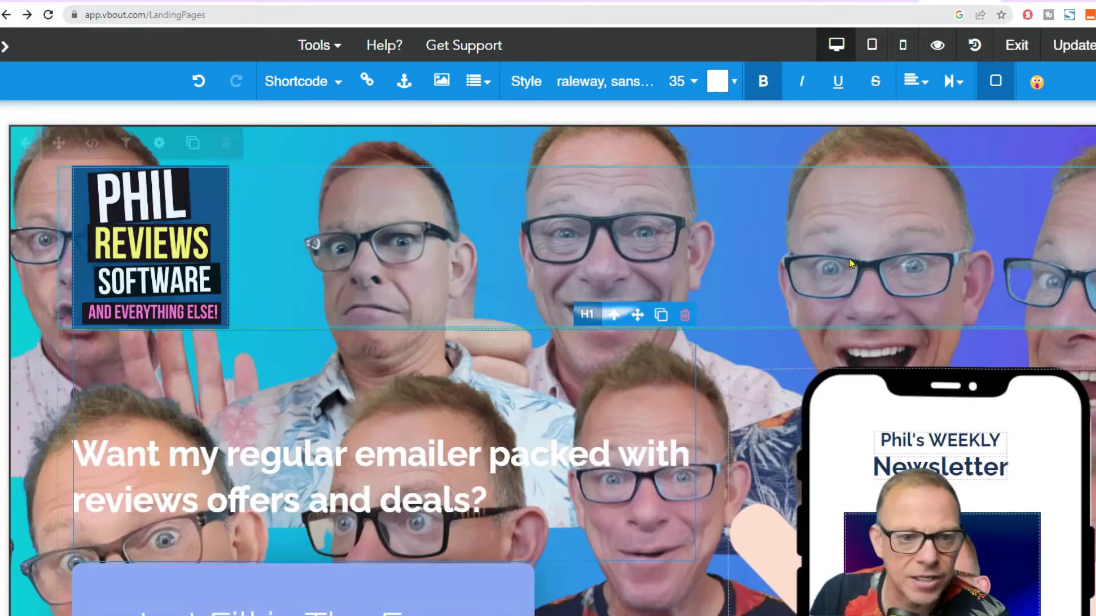
scroll(846, 266, down, 7)
scroll(850, 263, down, 10)
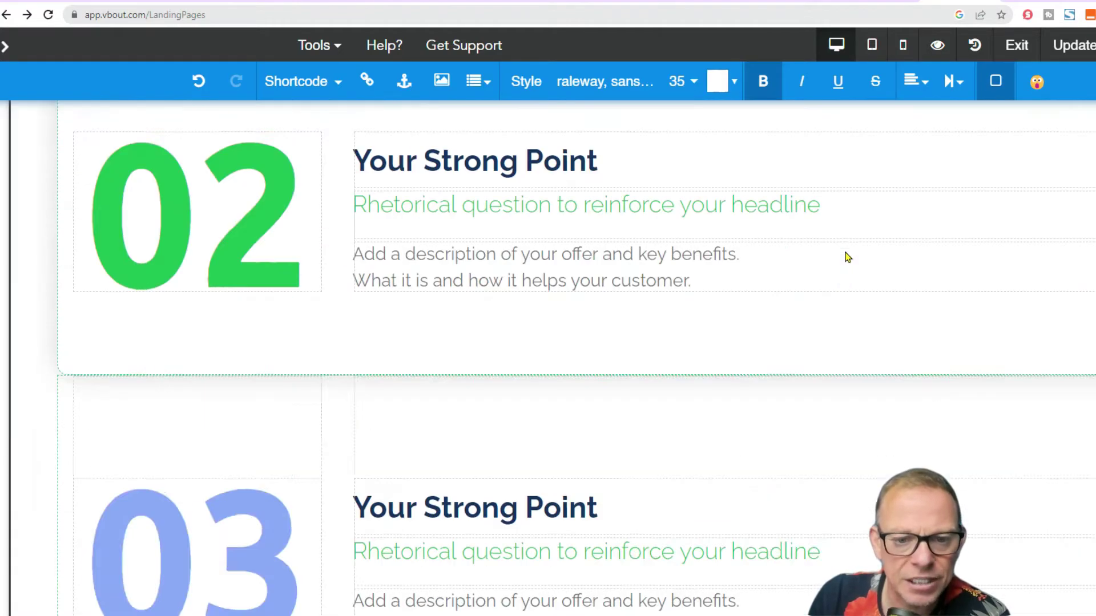
scroll(848, 257, down, 15)
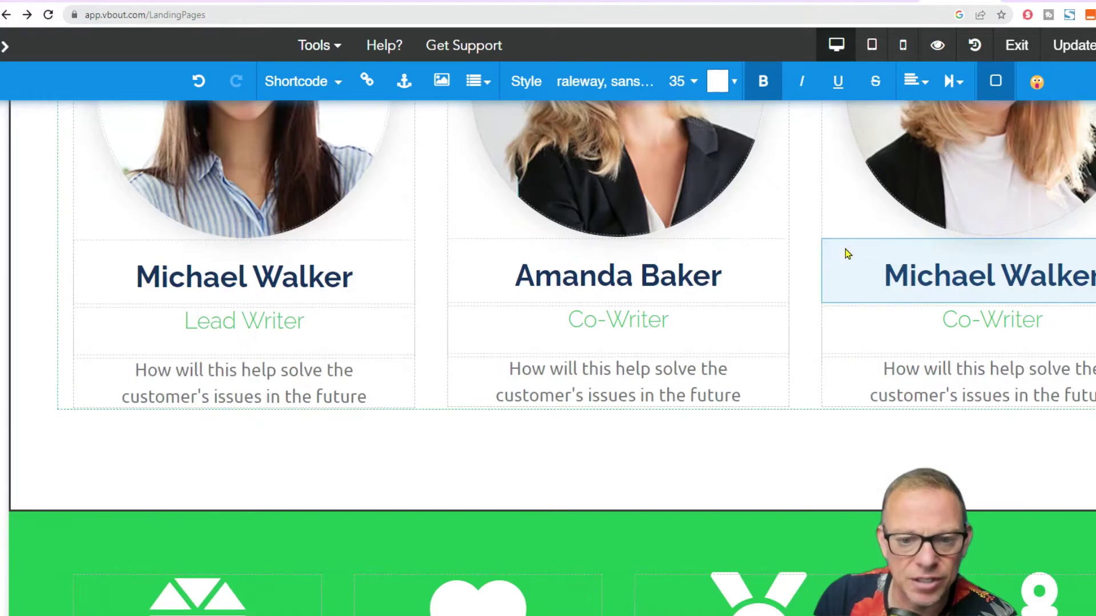
scroll(839, 253, down, 7)
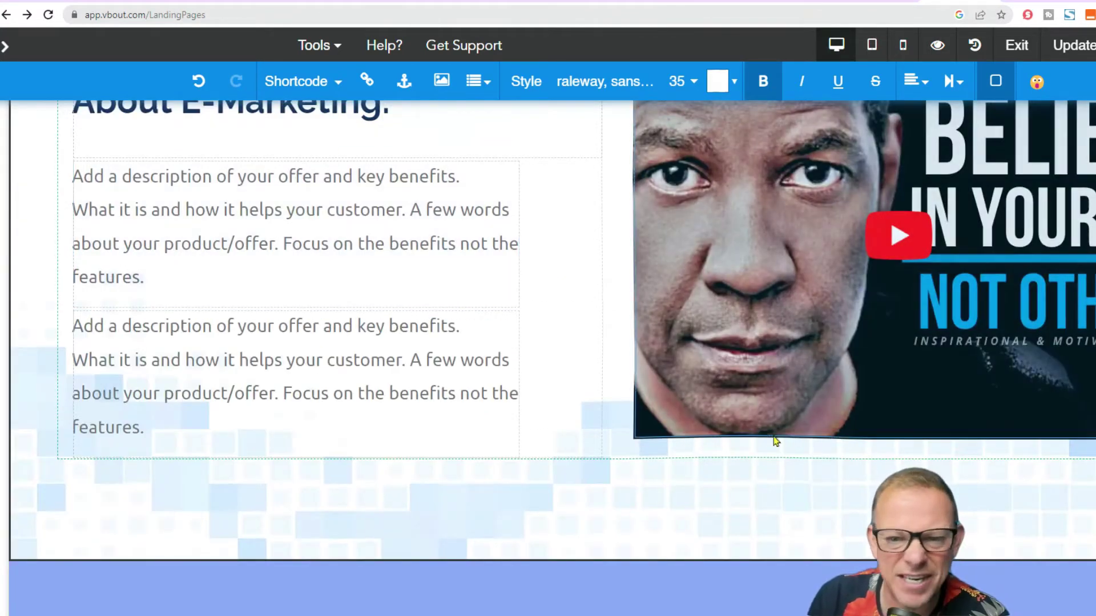
scroll(976, 491, down, 7)
scroll(978, 489, up, 13)
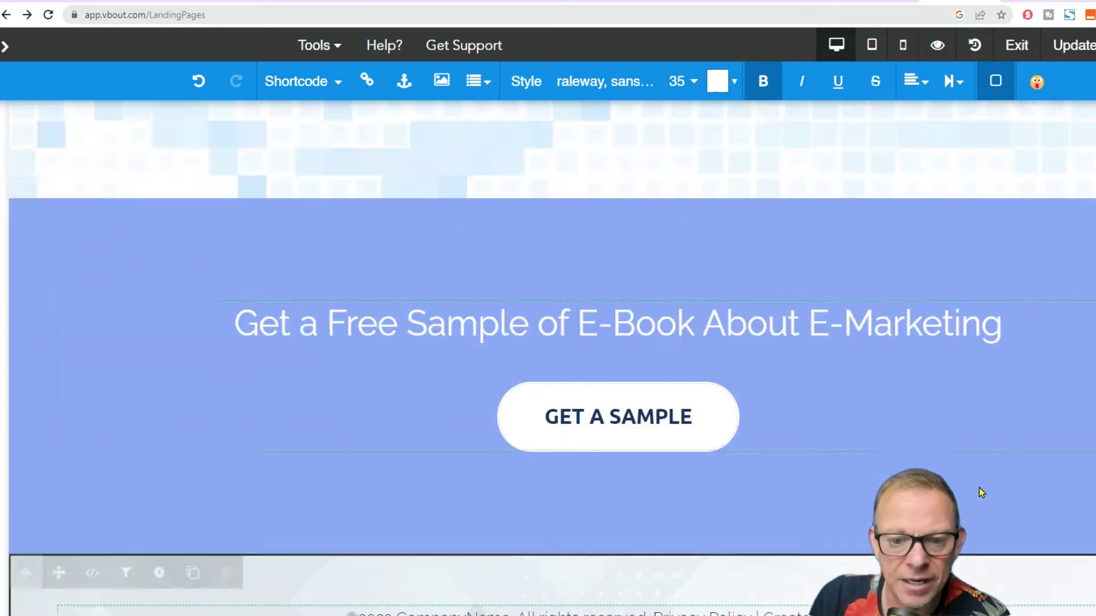
scroll(977, 442, up, 20)
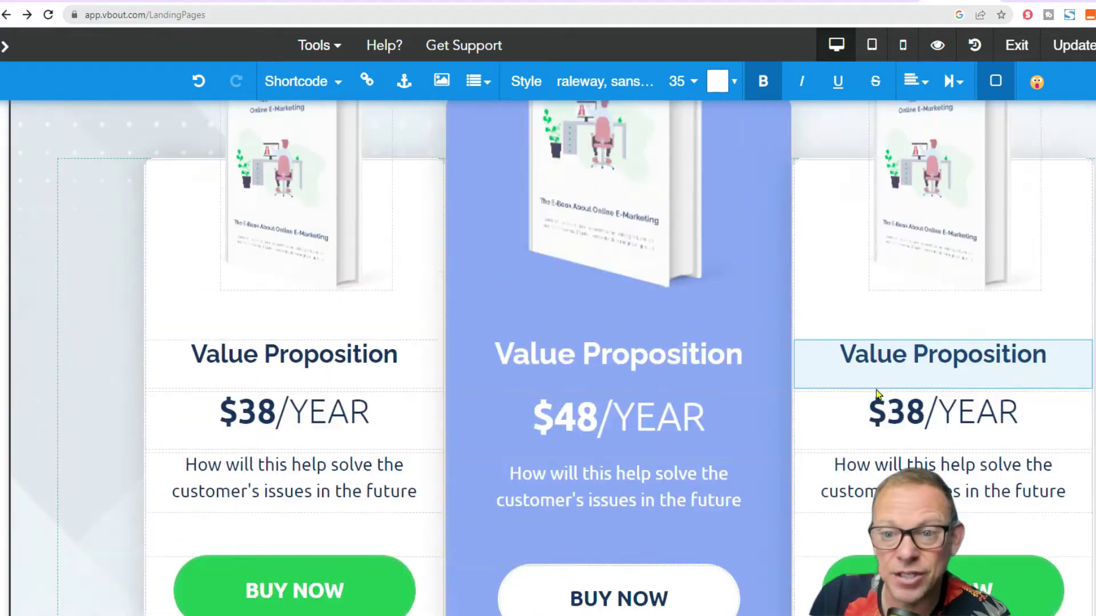
scroll(806, 323, up, 15)
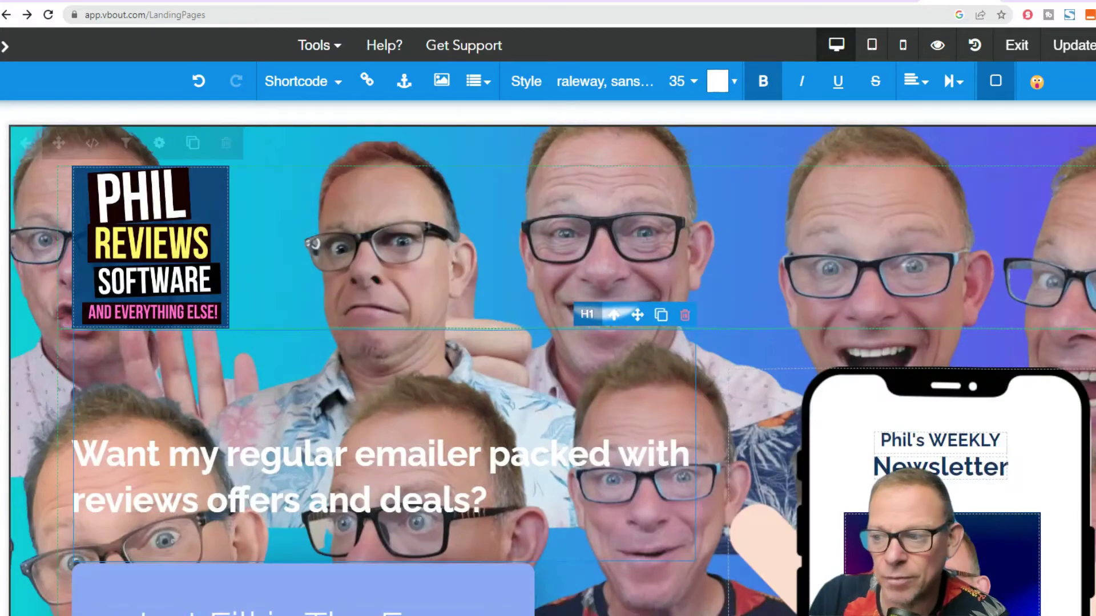
scroll(659, 445, down, 1)
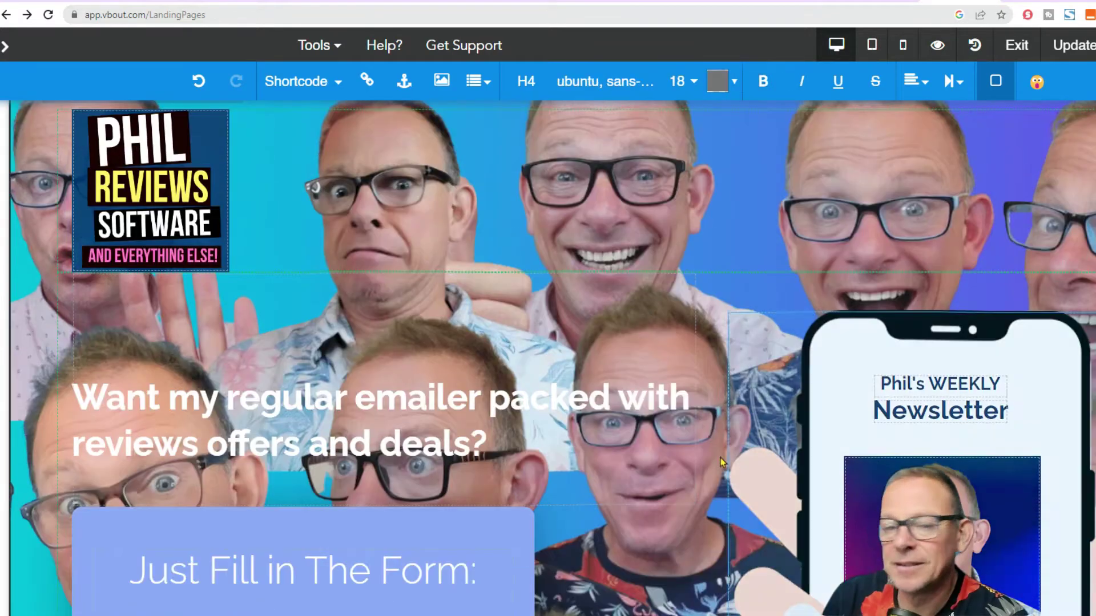
scroll(659, 445, down, 1)
scroll(659, 445, up, 1)
scroll(659, 442, down, 13)
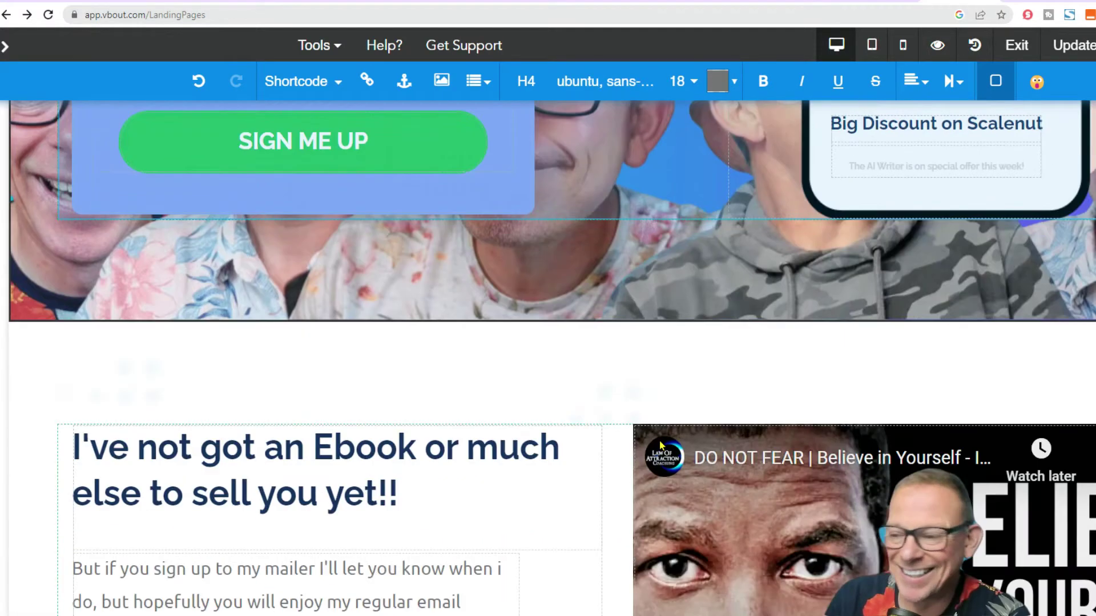
scroll(659, 439, up, 11)
scroll(666, 442, down, 10)
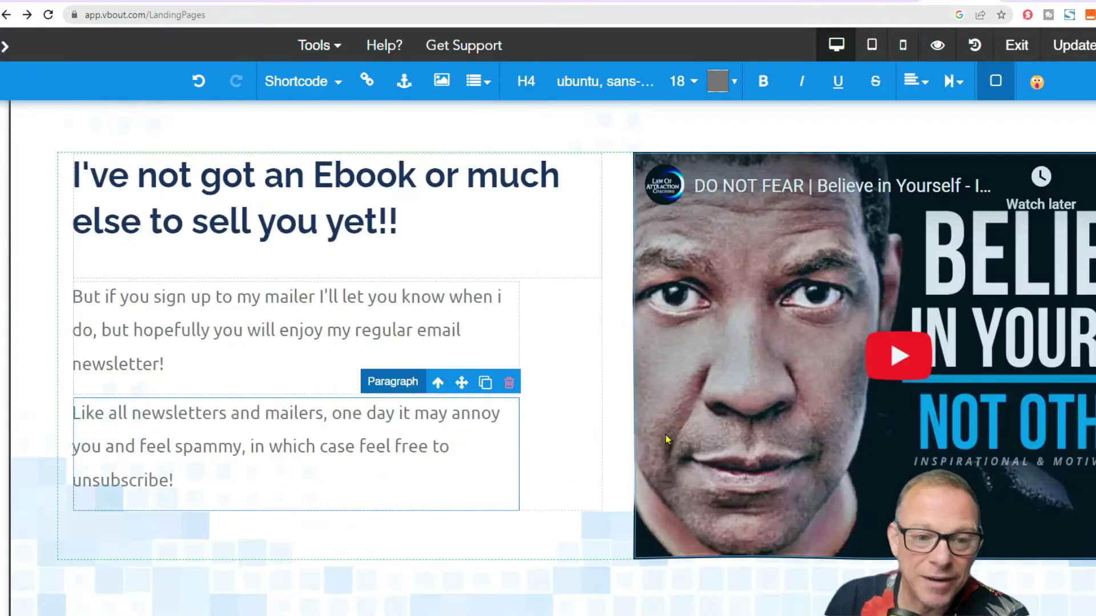
scroll(522, 428, up, 12)
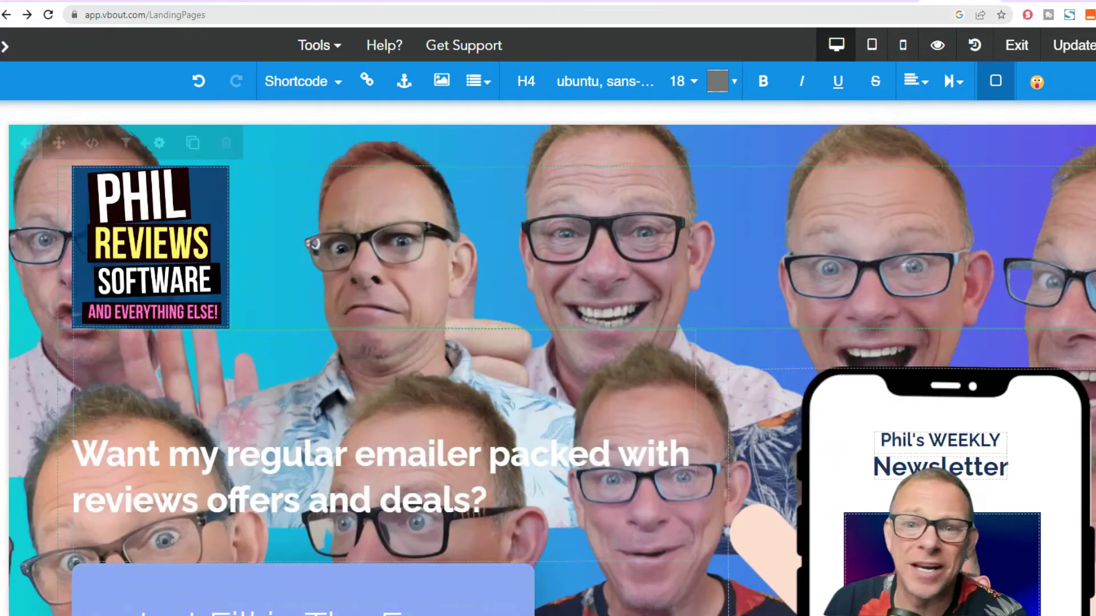
scroll(536, 339, down, 5)
scroll(538, 339, down, 10)
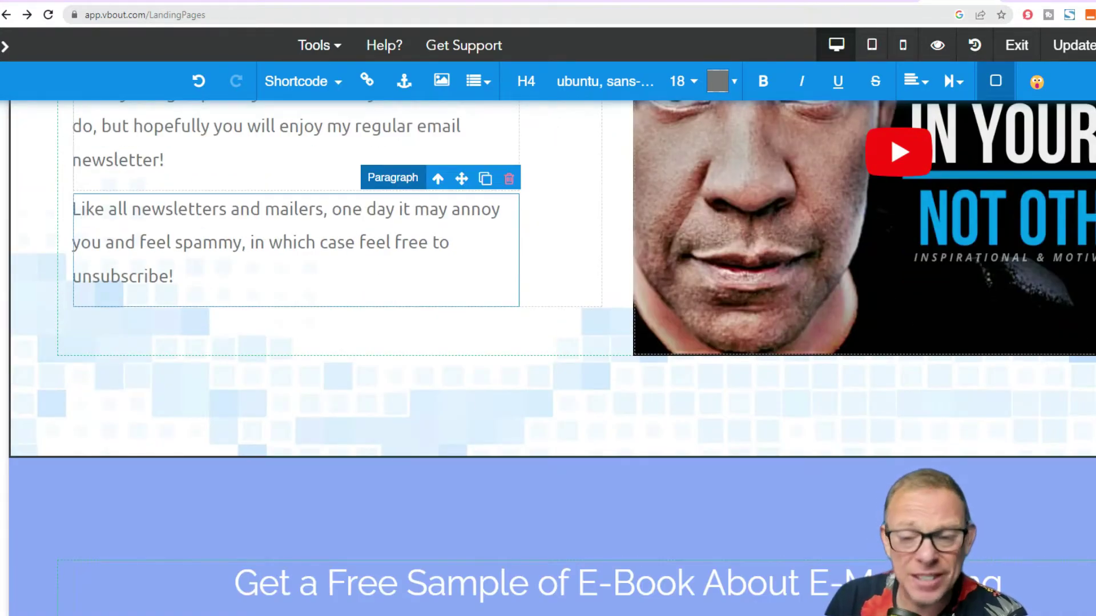
scroll(1053, 436, up, 5)
scroll(1053, 436, down, 7)
scroll(1053, 435, up, 10)
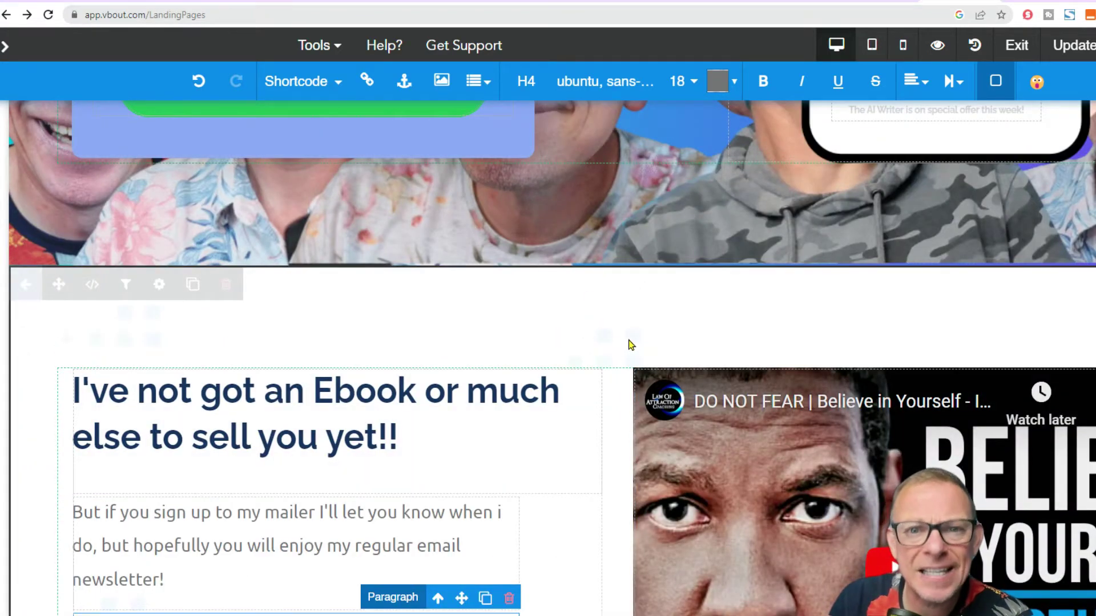
scroll(325, 470, down, 5)
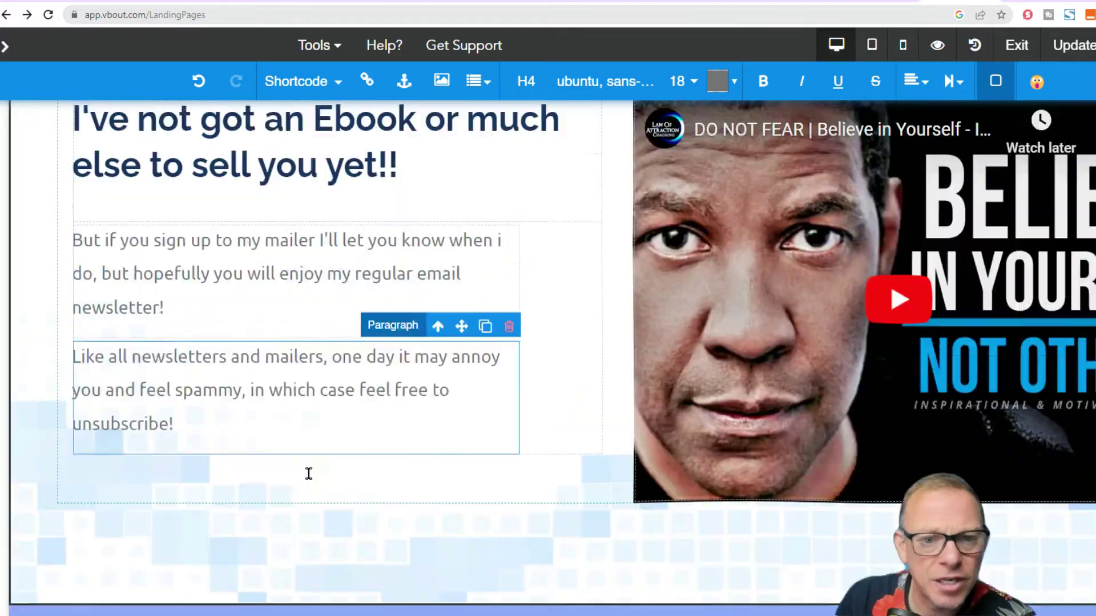
scroll(308, 472, up, 4)
scroll(285, 473, up, 8)
scroll(379, 440, down, 5)
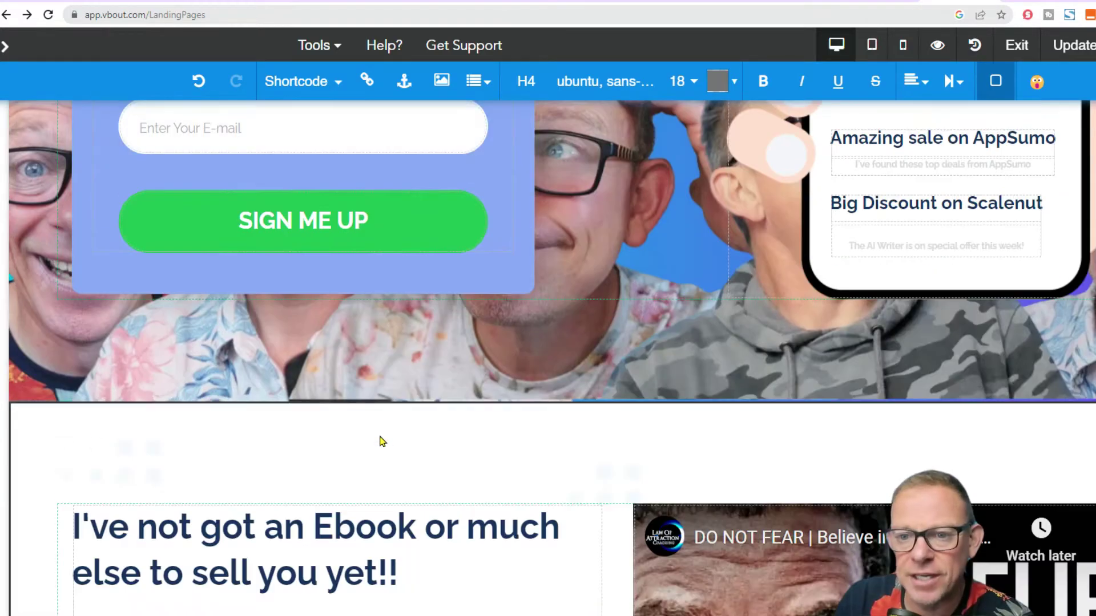
scroll(684, 400, down, 3)
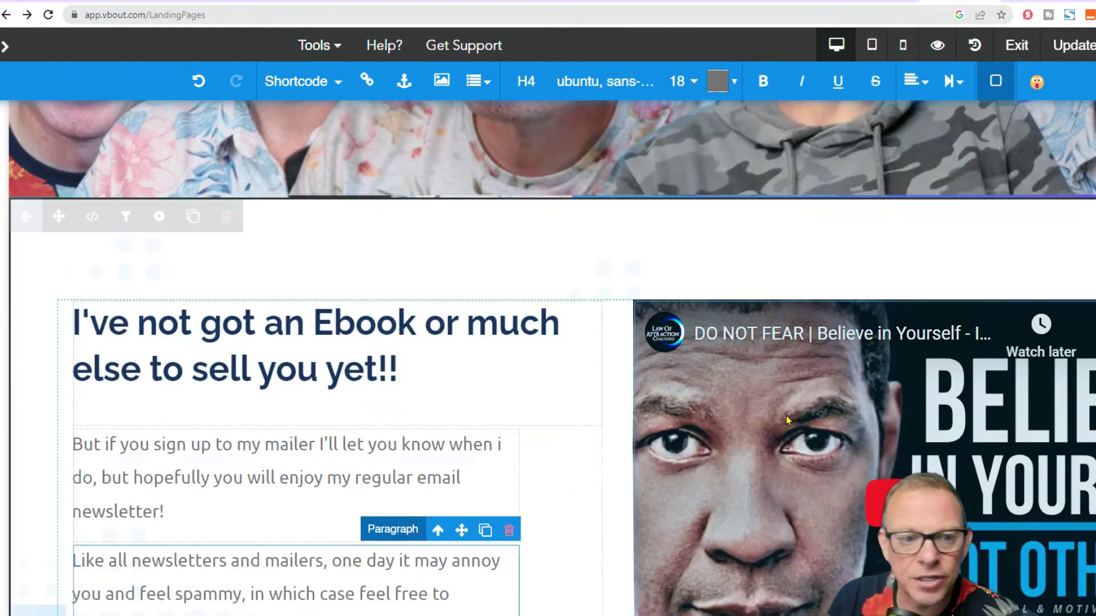
click(786, 414)
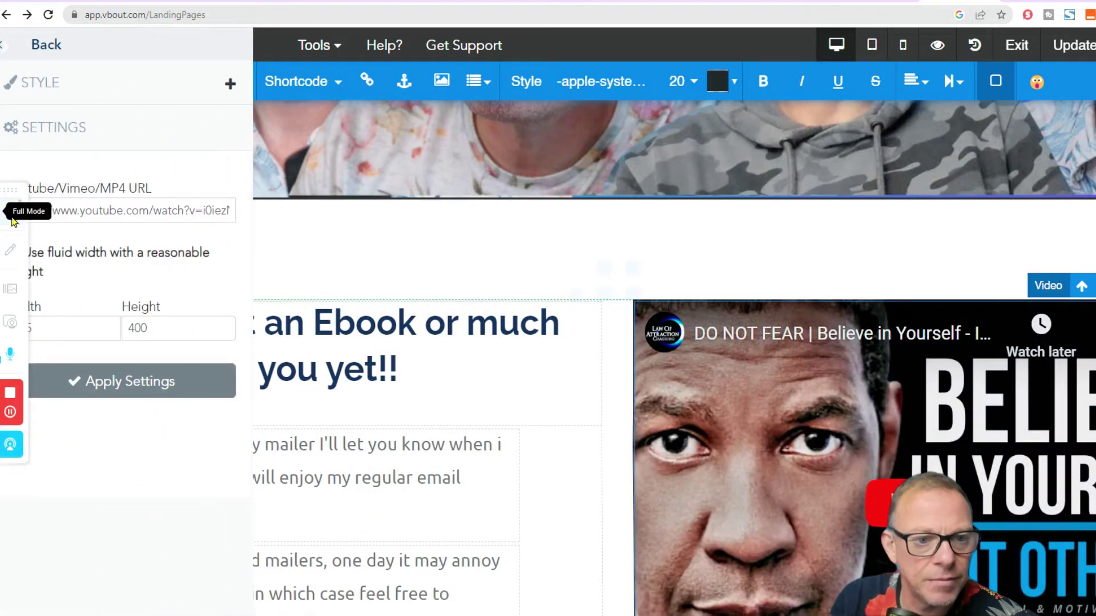
Step: Clear the old address from the video's Youtube/Vimeo/MP4 URL field
drag(227, 214, 12, 216)
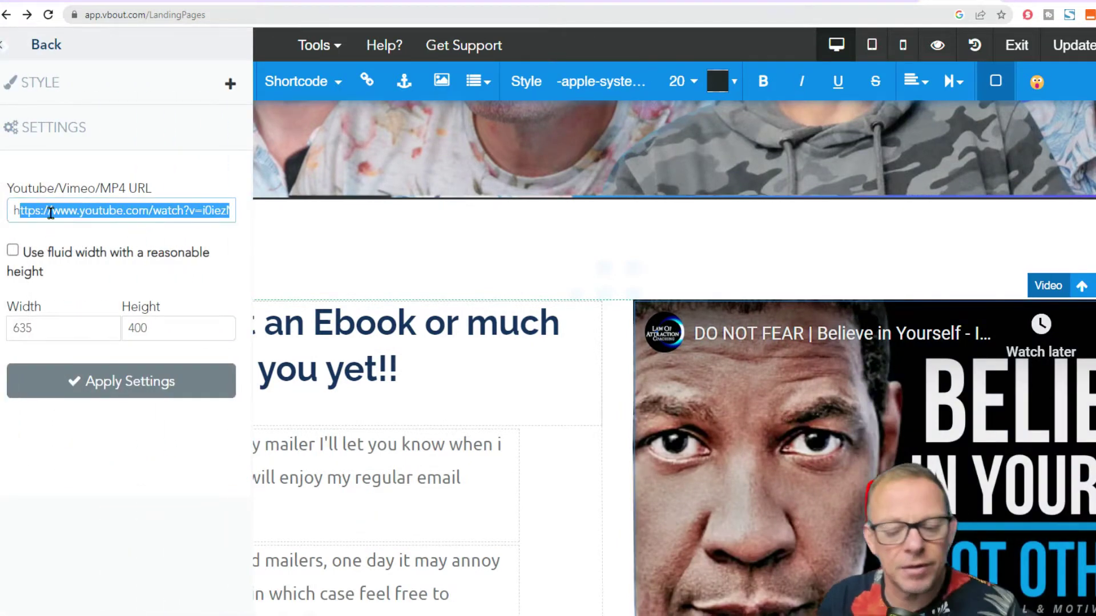
text(h)
key(BackSpace)
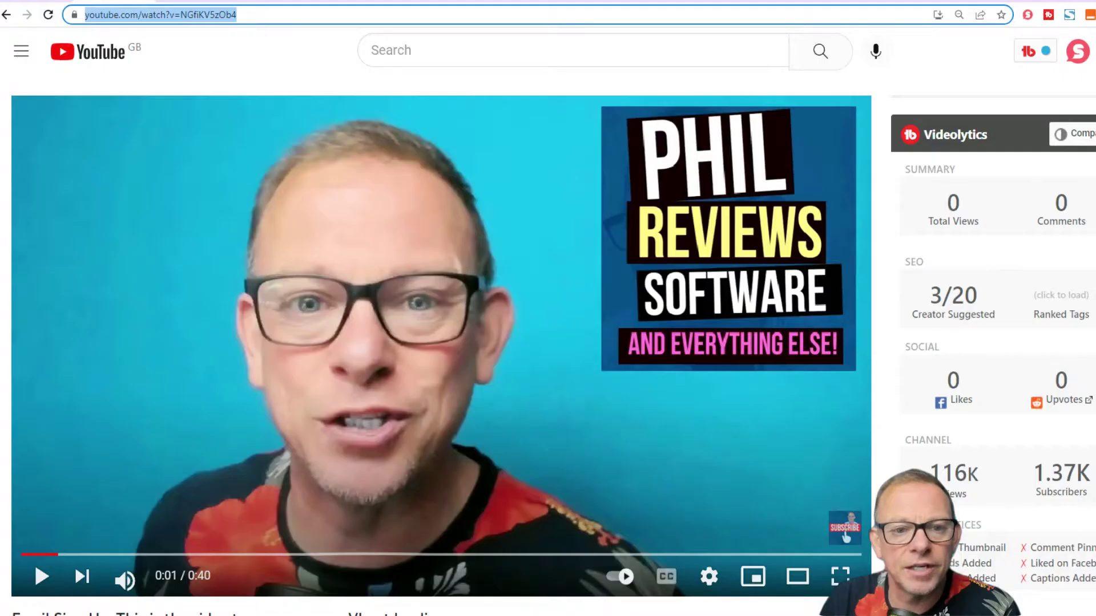
Step: Copy the new video's YouTube address and return to the VBOUT editor tab
right_click(182, 16)
click(221, 117)
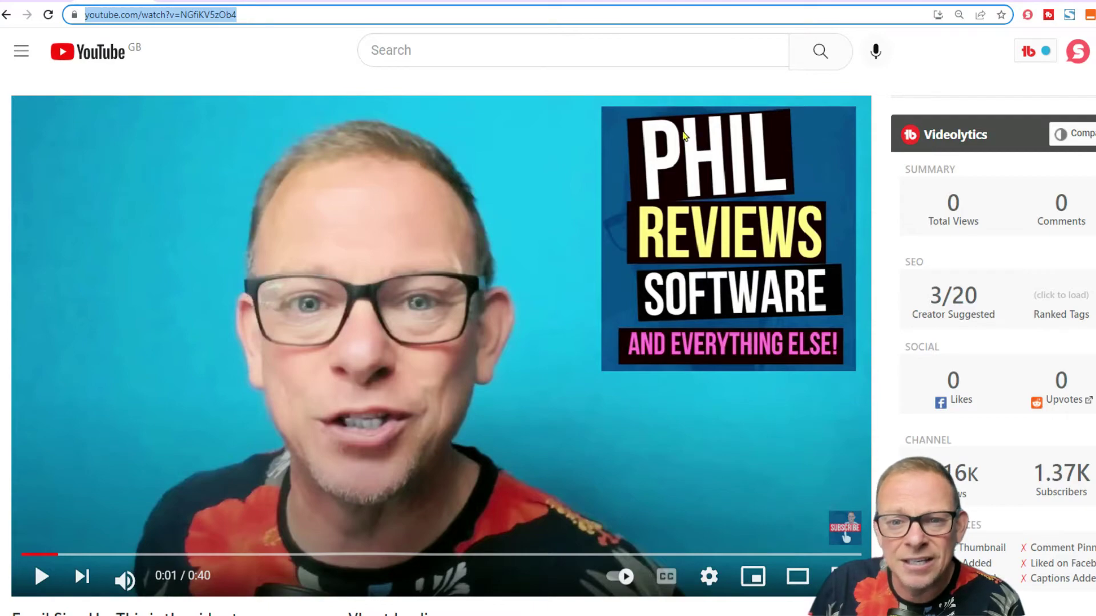
key(ctrl+Tab)
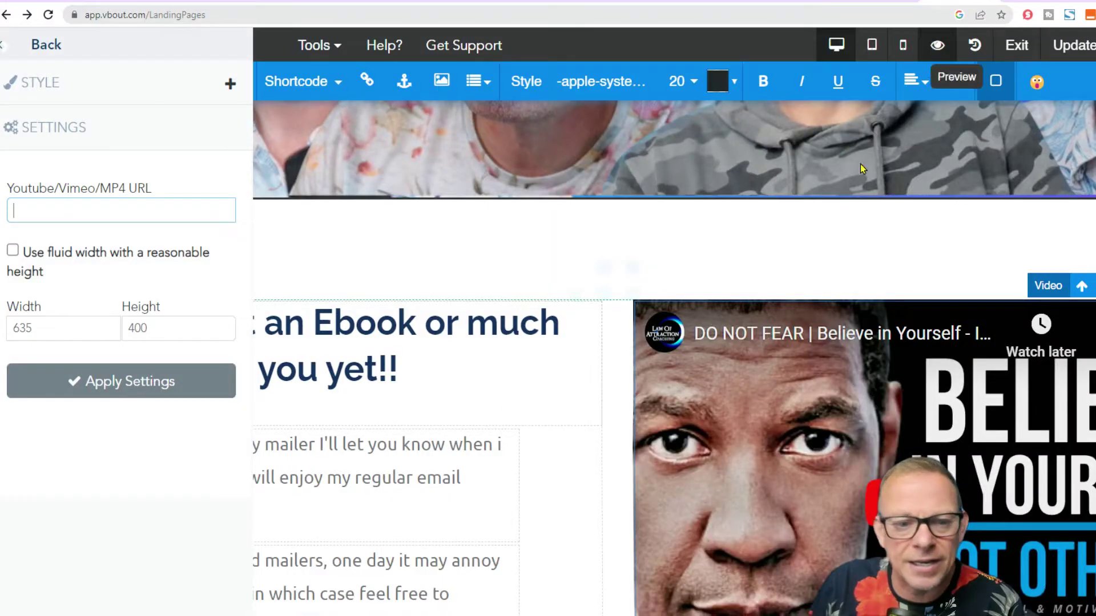
Step: Paste the copied YouTube address into the video URL field, then clear it to retry
click(105, 210)
right_click(105, 210)
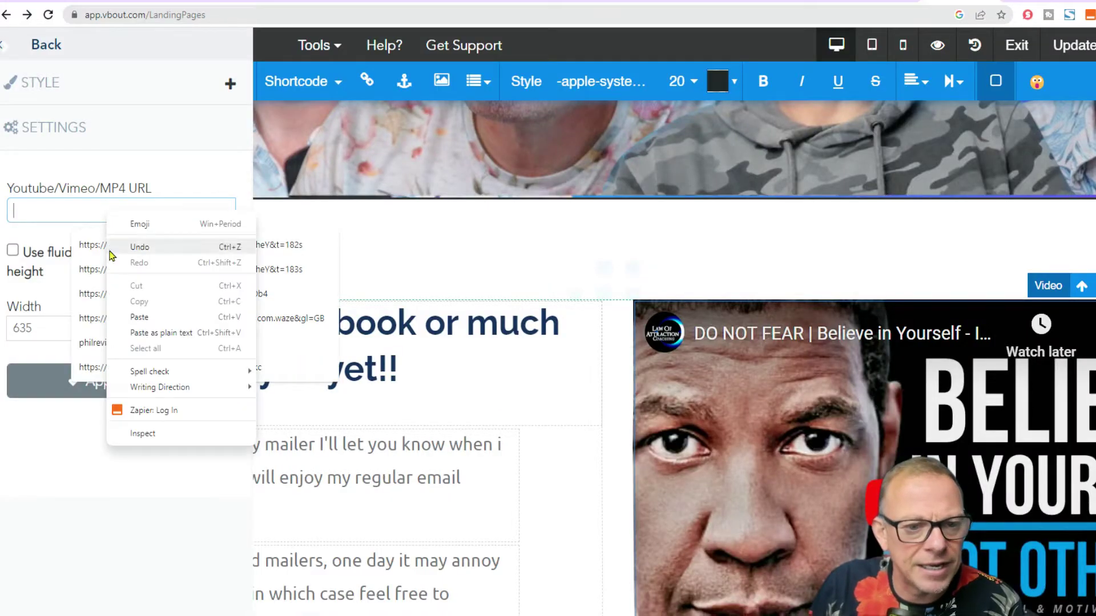
click(140, 329)
click(227, 176)
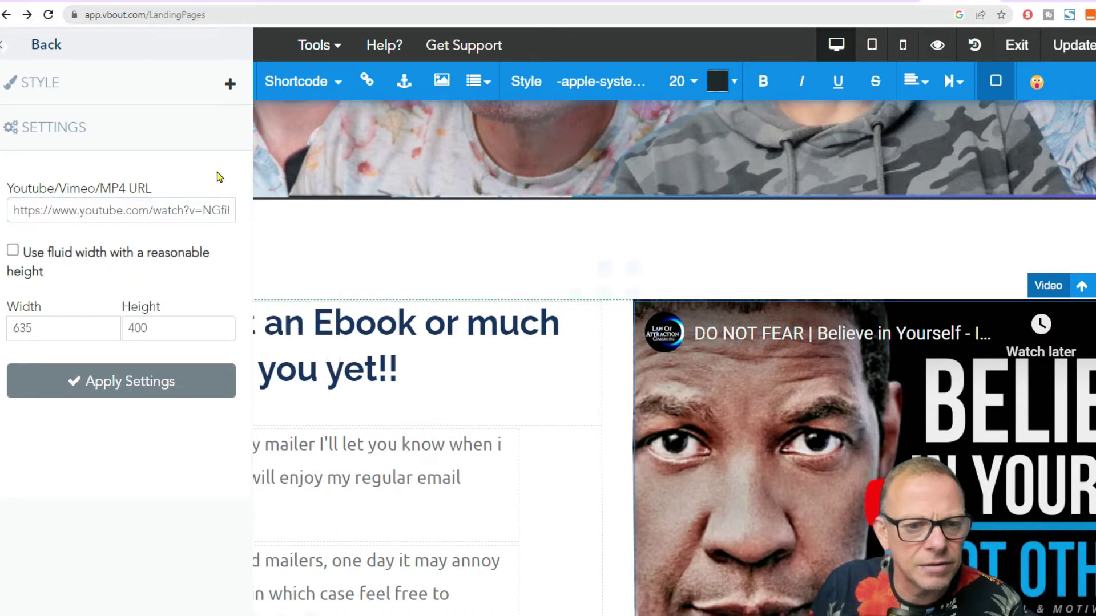
drag(20, 211, 298, 237)
key(BackSpace)
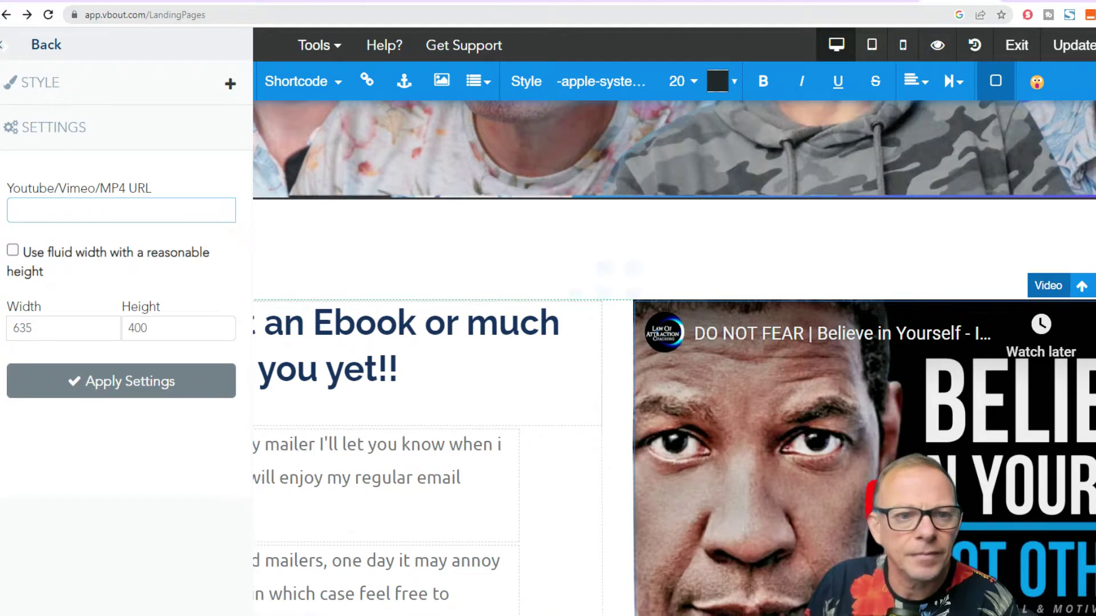
Step: Recopy the Email Sign Up video address, paste it into the URL field, and apply the settings
click(122, 6)
right_click(163, 18)
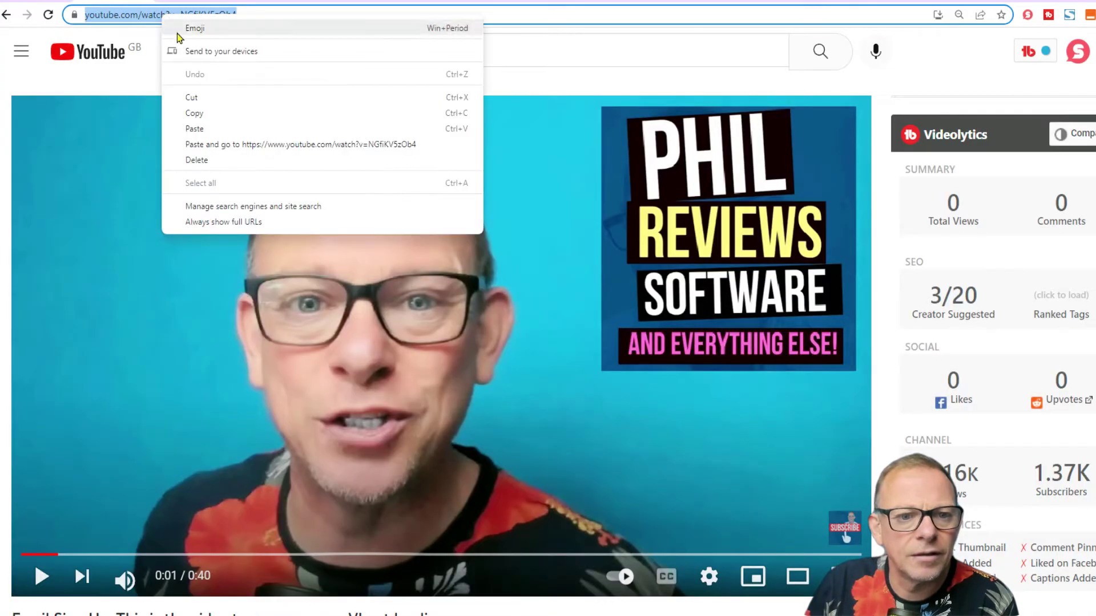
click(212, 111)
click(965, 3)
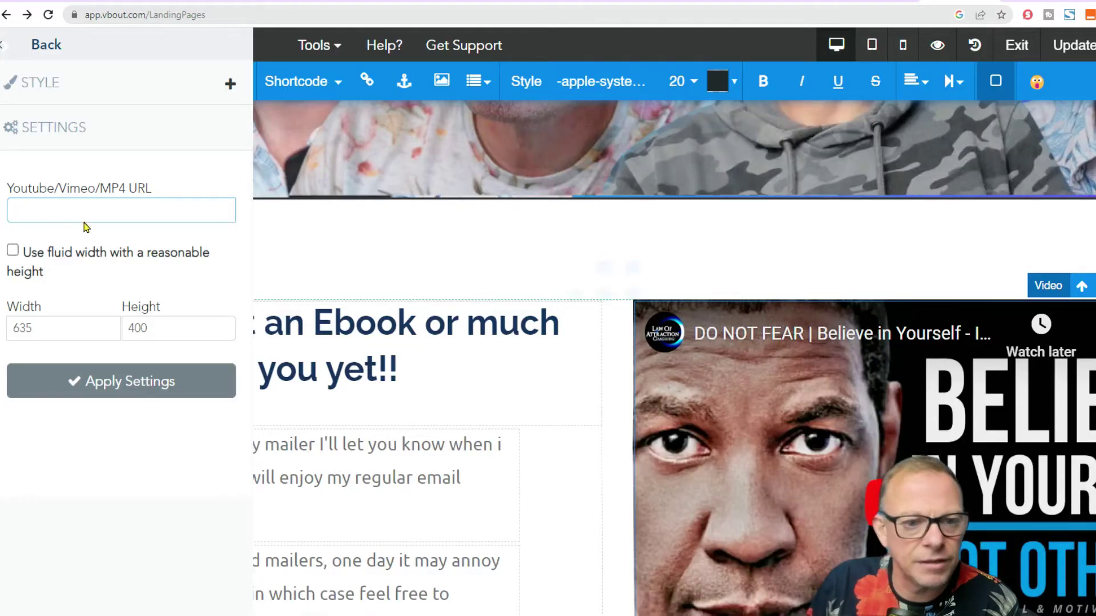
click(87, 204)
right_click(88, 207)
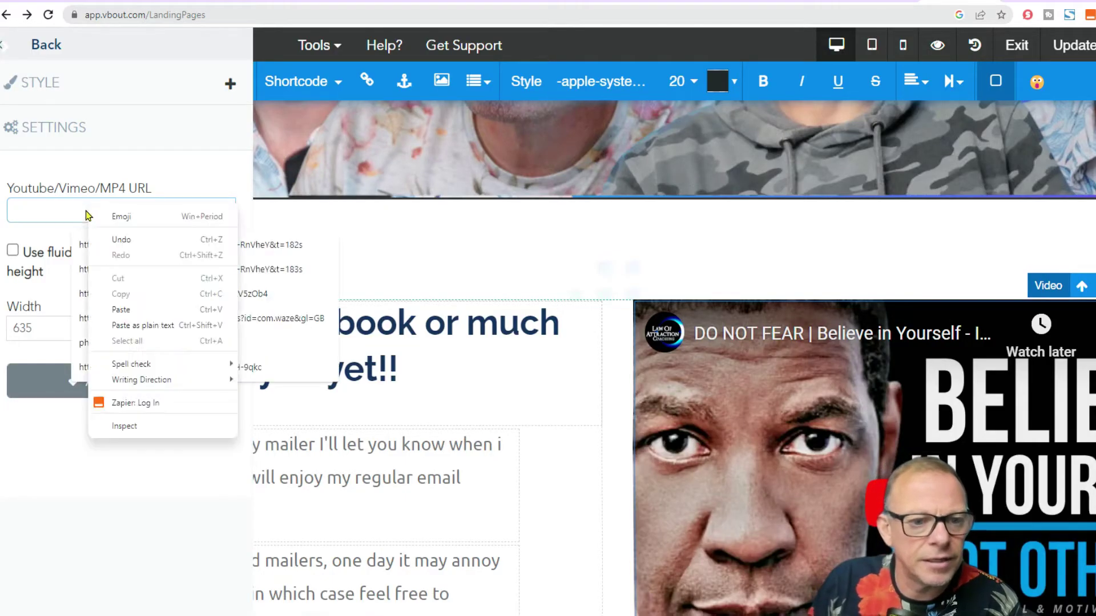
click(127, 312)
click(167, 393)
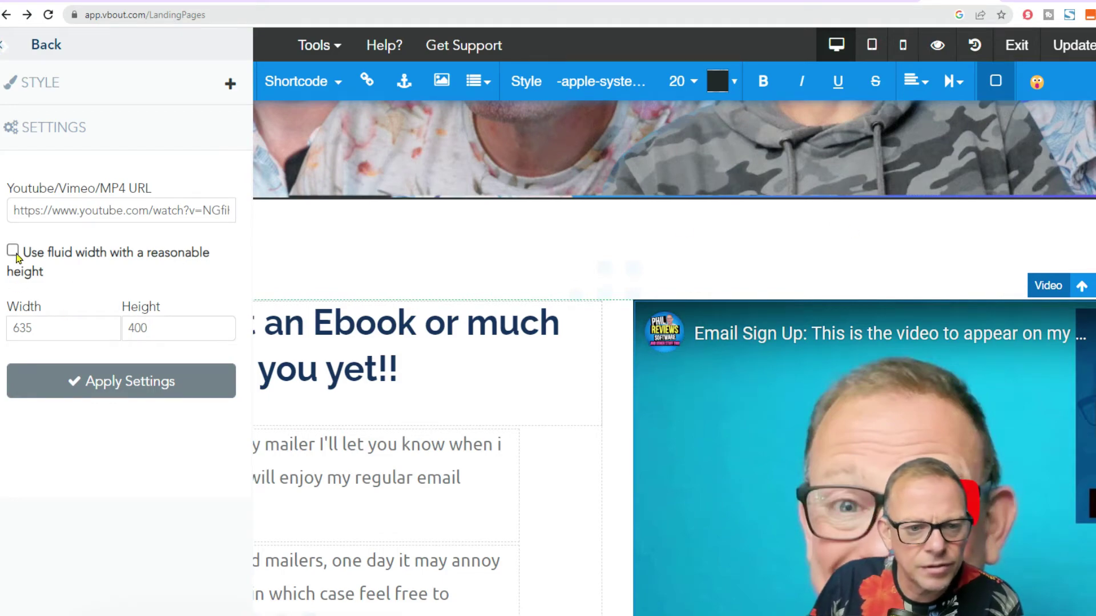
Step: Change the embedded video's width from 635 to 740px and apply it
scroll(549, 271, down, 2)
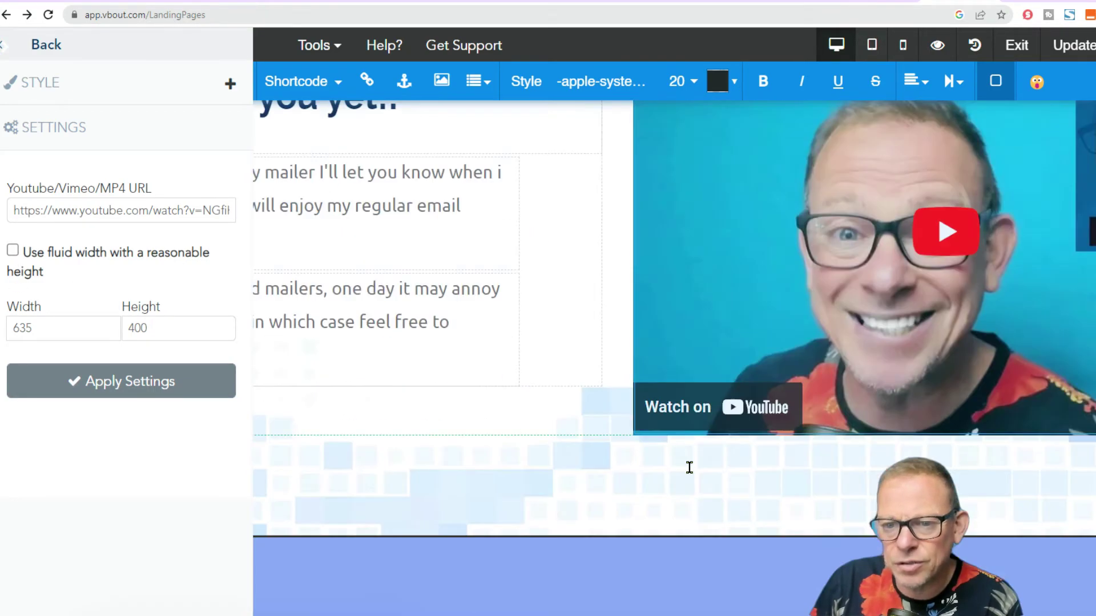
scroll(691, 462, up, 2)
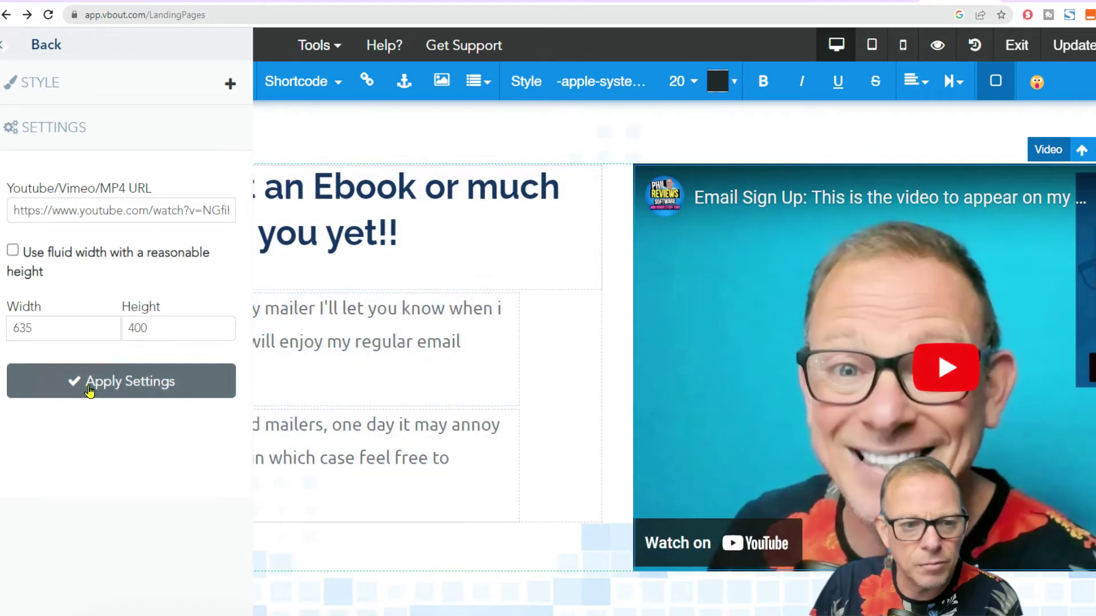
double_click(53, 330)
text(7)
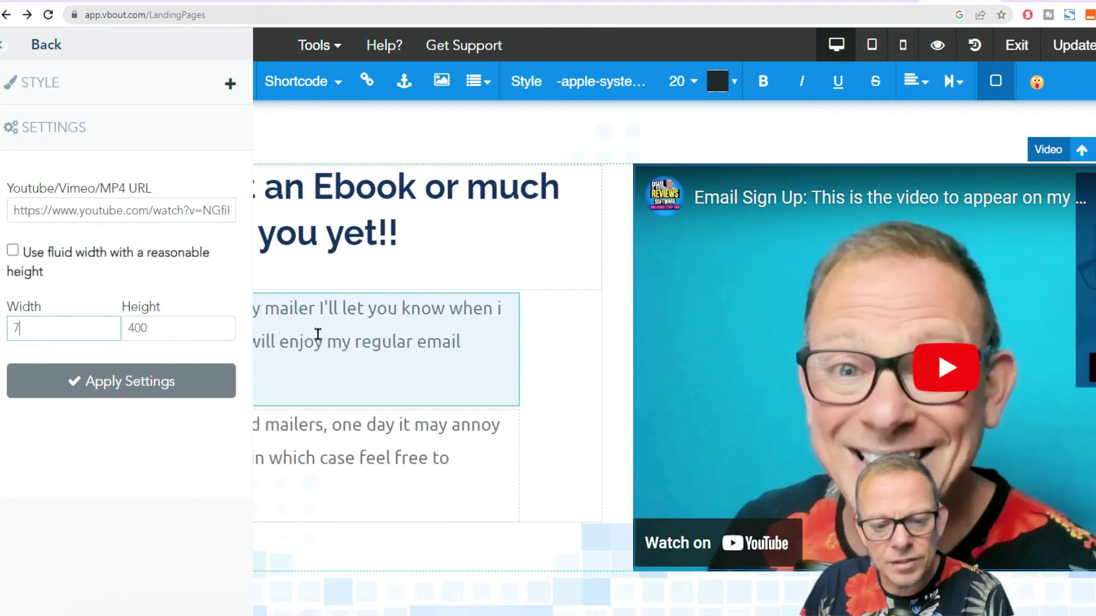
text(40px)
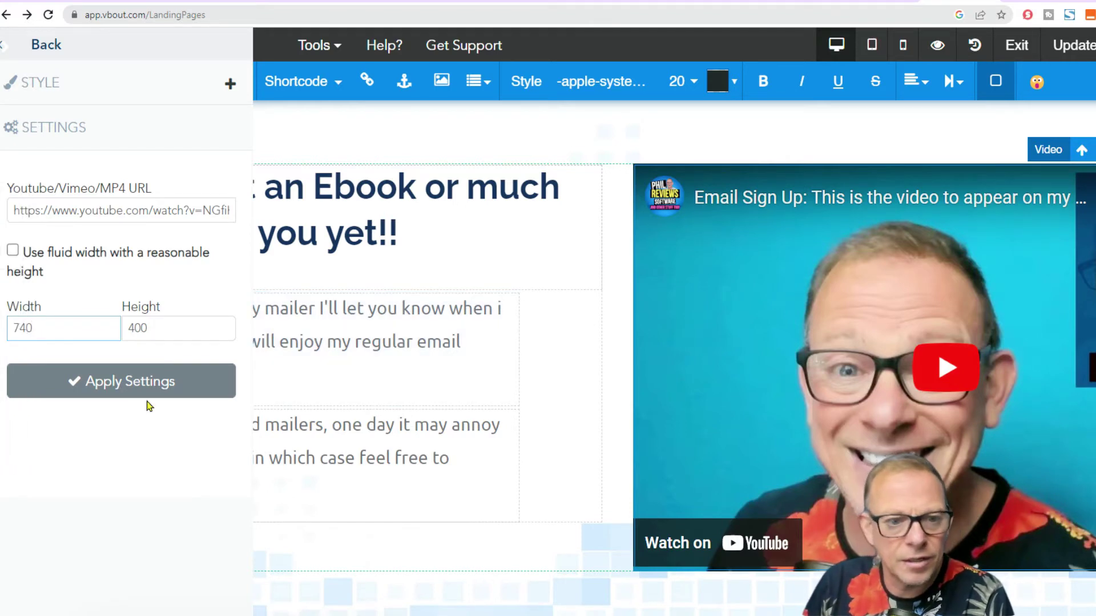
click(153, 391)
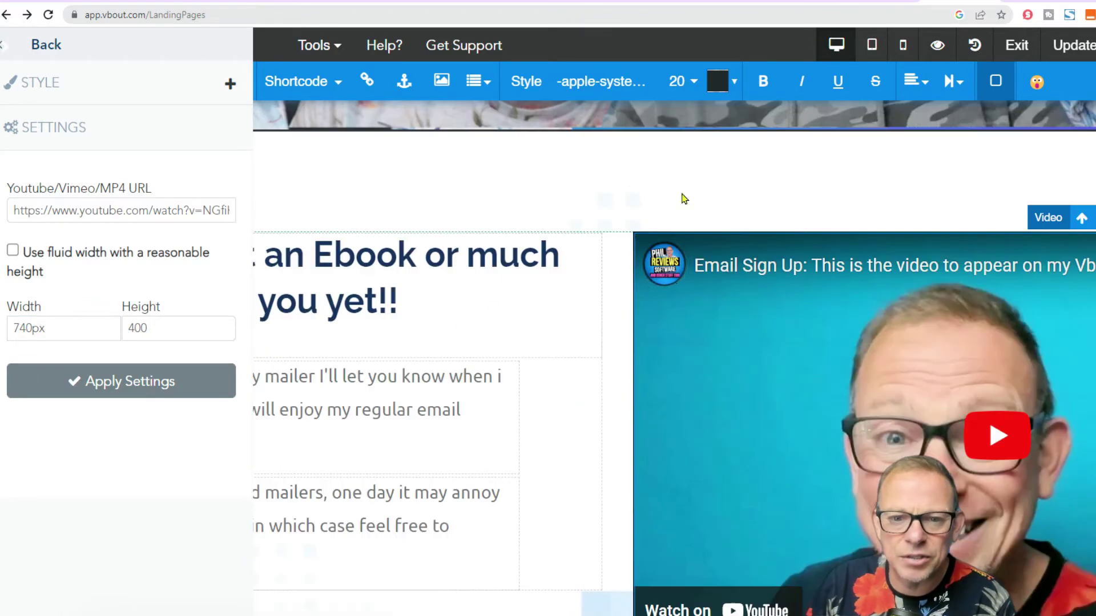
click(496, 348)
click(484, 428)
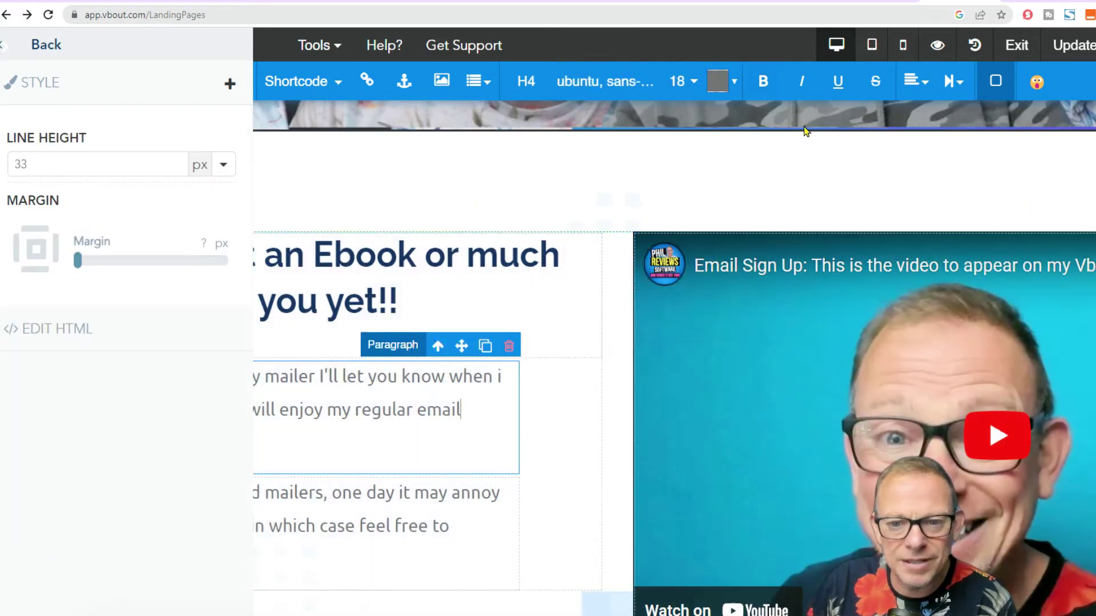
scroll(829, 285, up, 10)
scroll(829, 286, down, 14)
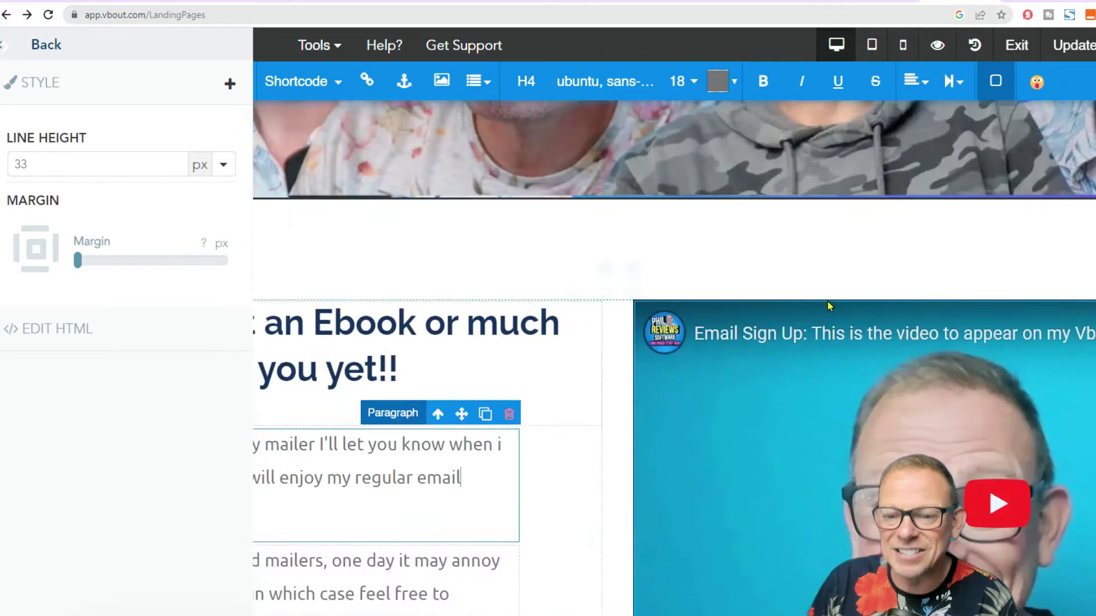
scroll(832, 308, up, 5)
scroll(832, 308, up, 6)
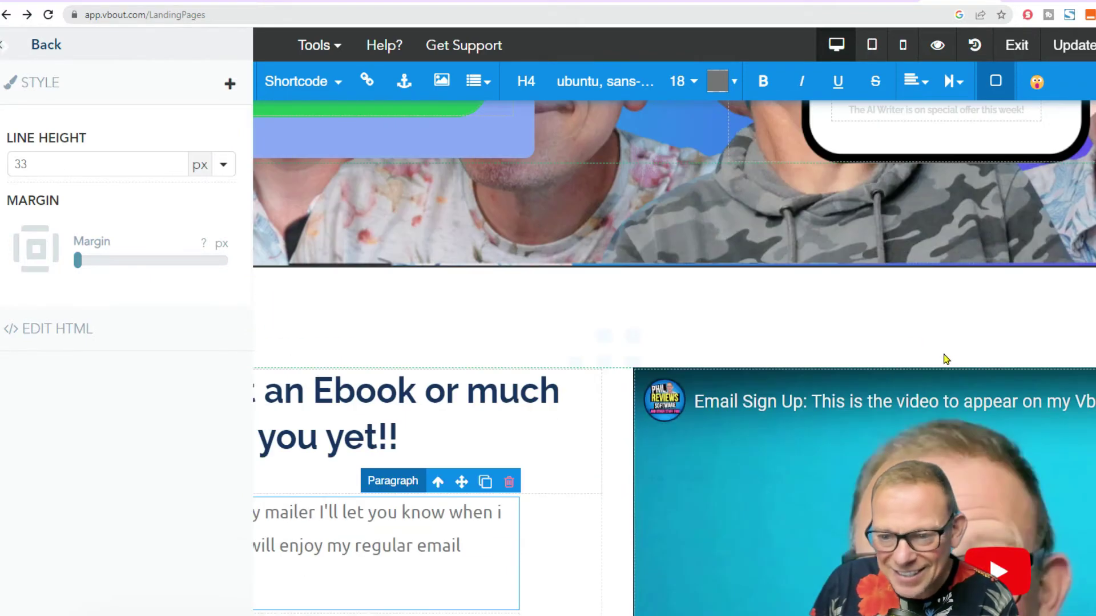
scroll(944, 359, down, 4)
scroll(917, 379, up, 3)
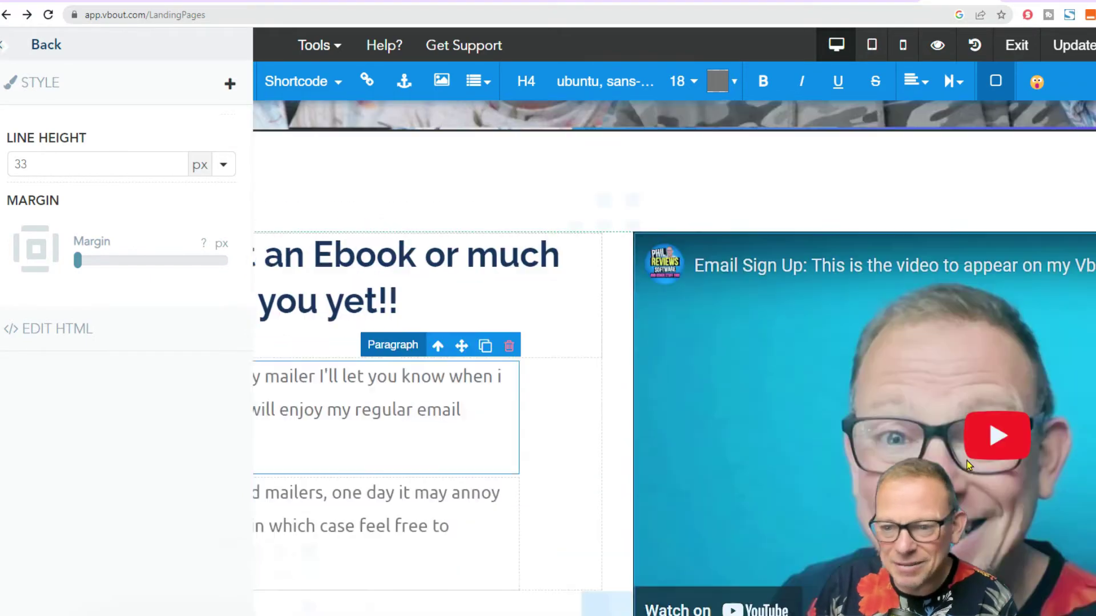
scroll(913, 260, up, 4)
scroll(913, 260, down, 5)
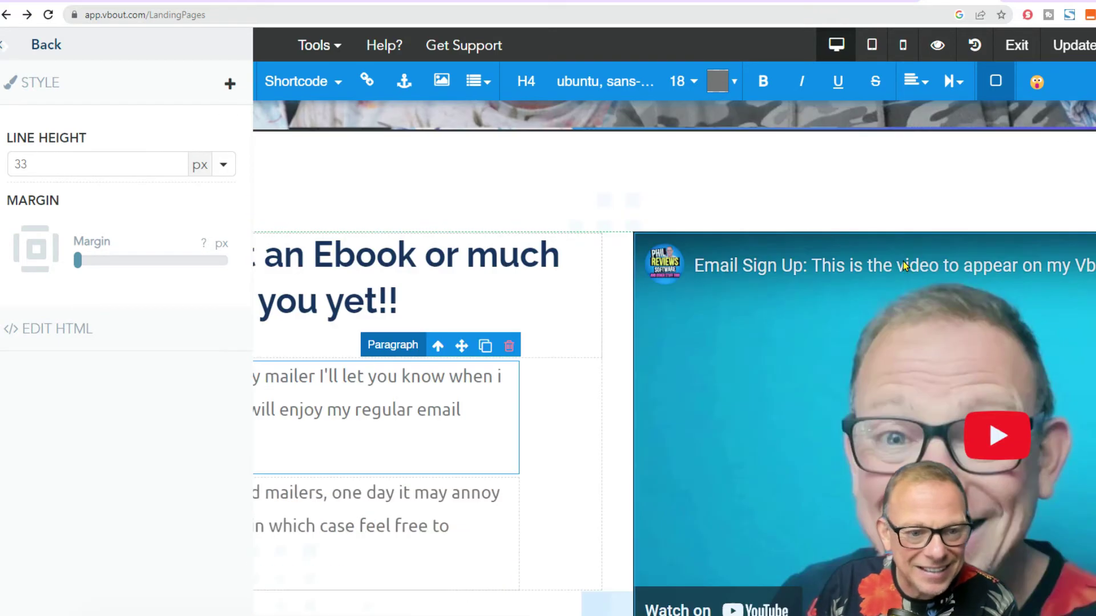
scroll(350, 257, up, 1)
scroll(349, 256, down, 3)
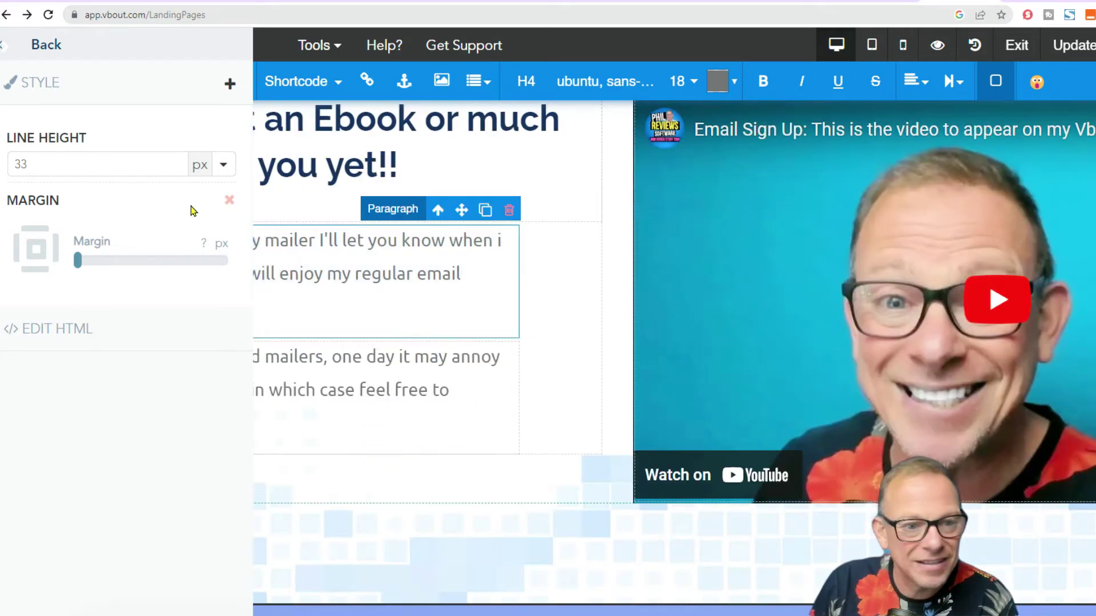
scroll(879, 336, up, 3)
click(931, 326)
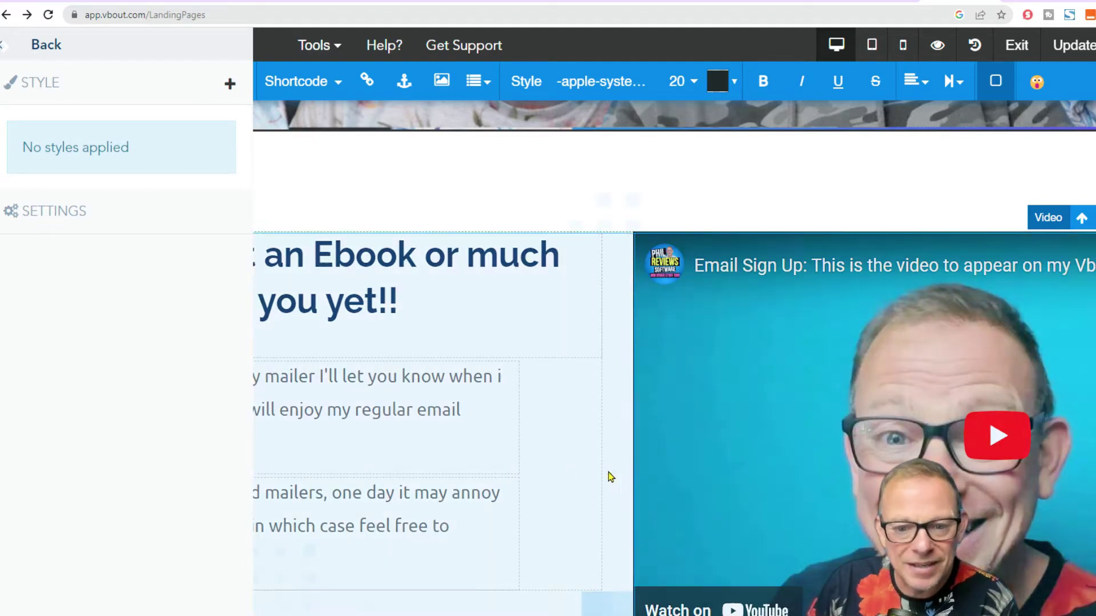
click(593, 459)
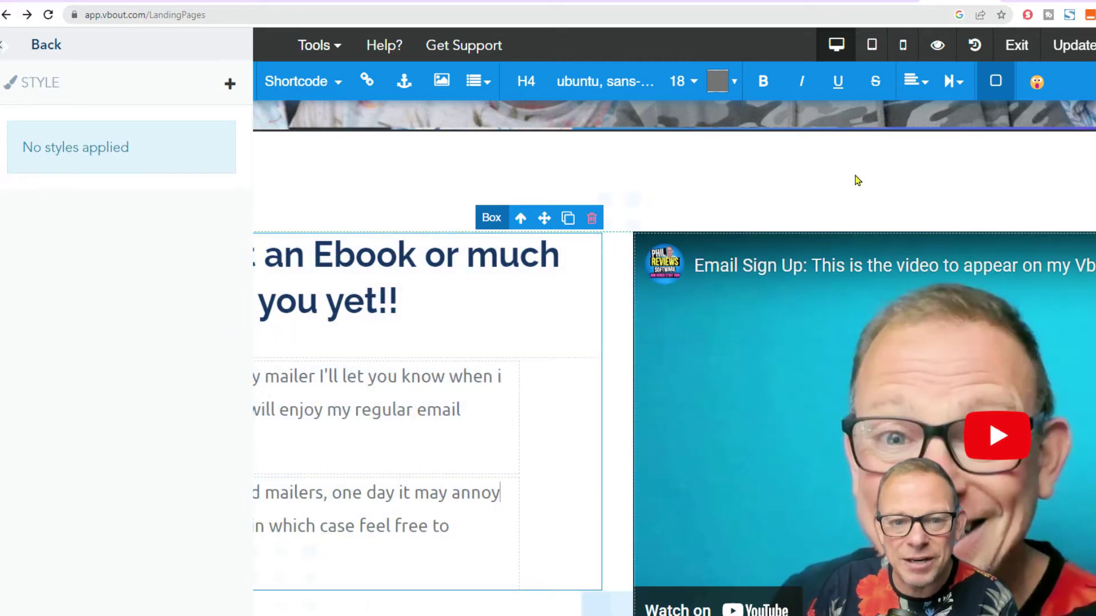
scroll(807, 333, down, 5)
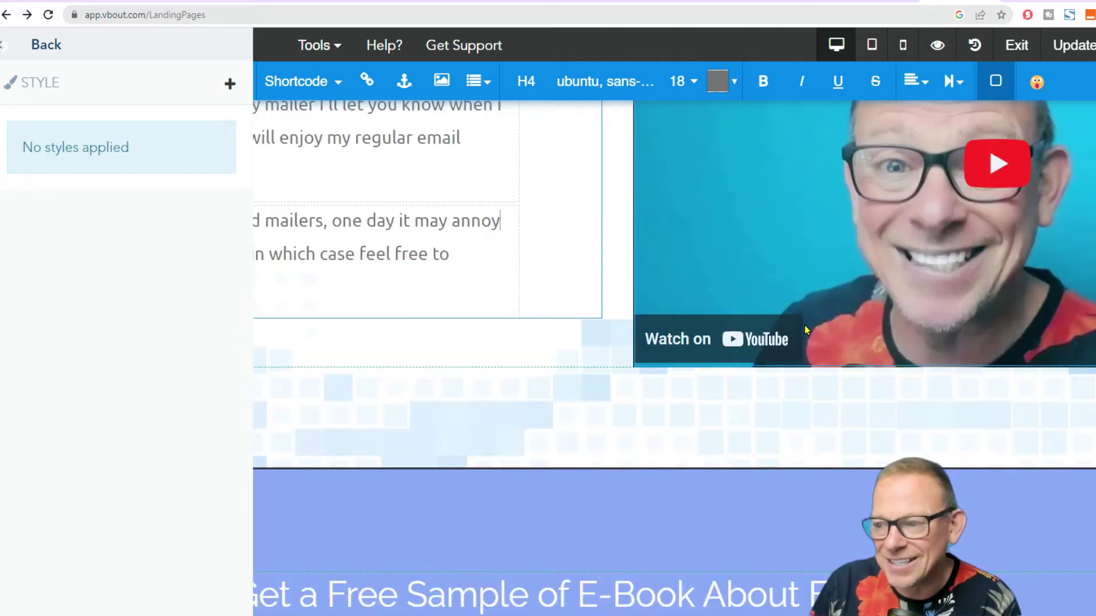
scroll(802, 332, down, 4)
scroll(798, 334, up, 12)
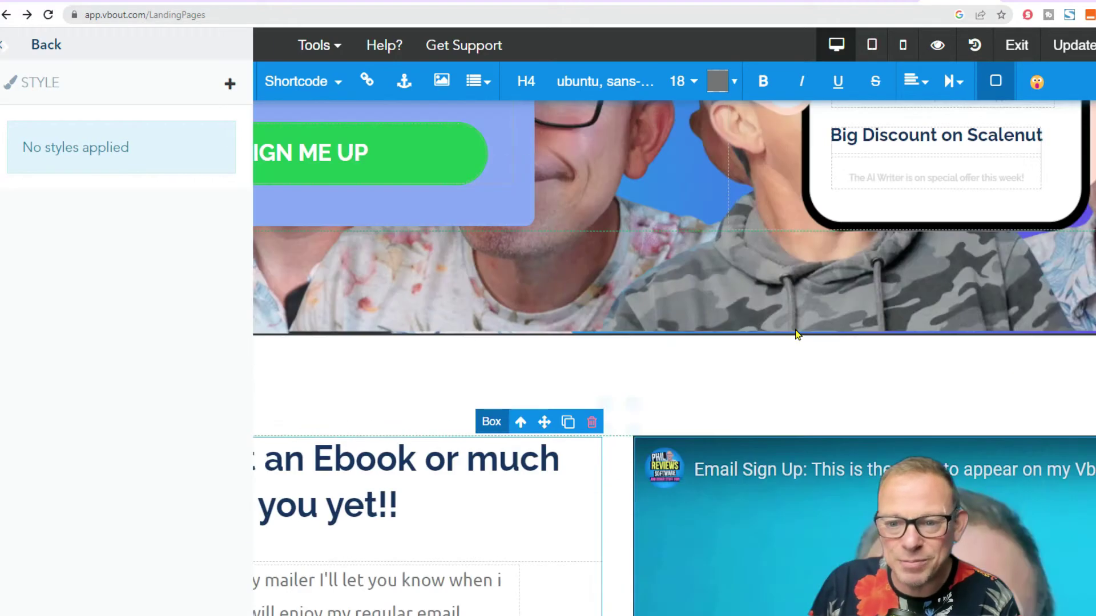
scroll(798, 335, up, 8)
scroll(872, 327, down, 10)
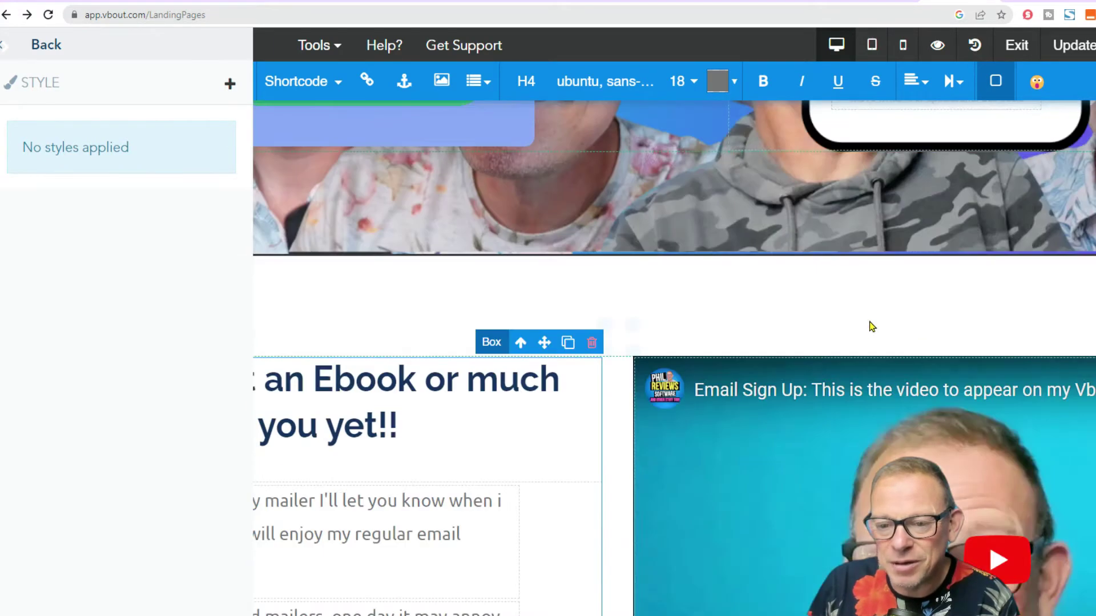
scroll(871, 326, down, 6)
scroll(592, 369, up, 5)
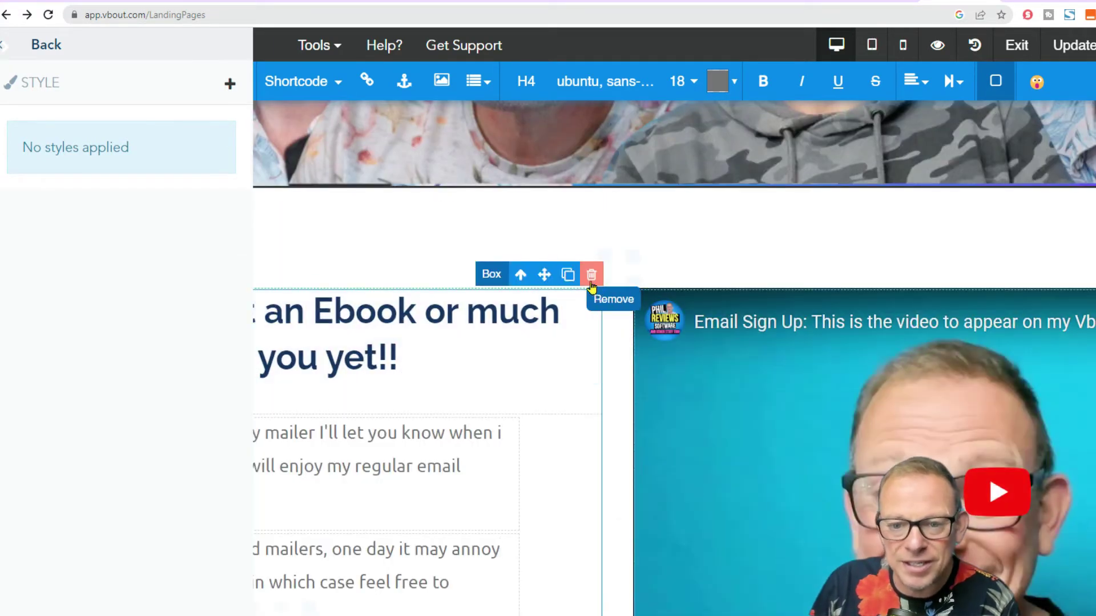
scroll(591, 286, up, 5)
scroll(563, 350, down, 6)
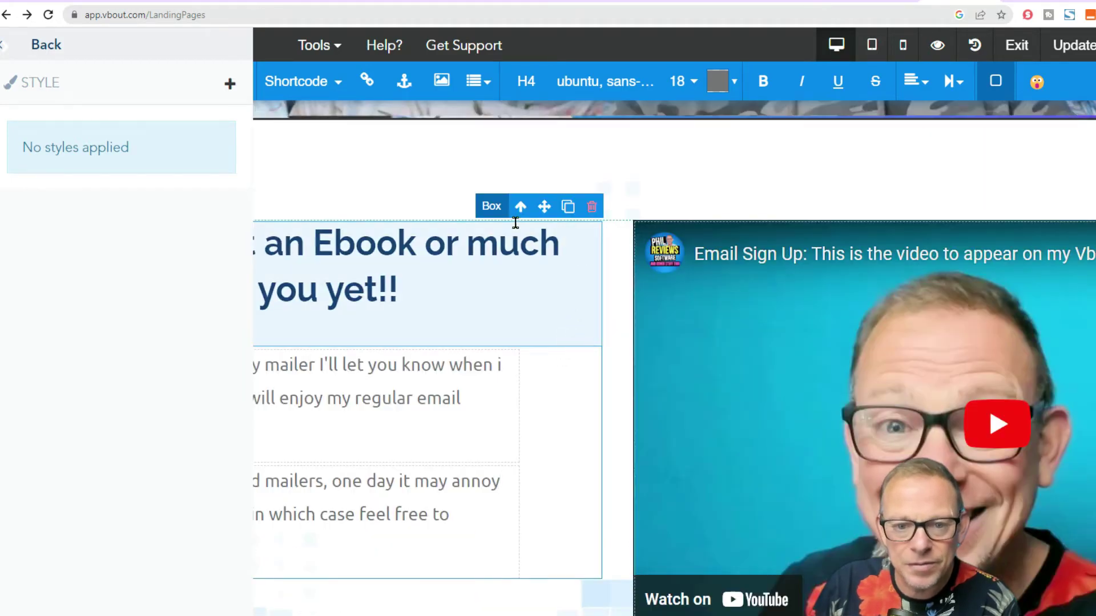
mouse_move(544, 206)
mouse_down()
mouse_move(587, 510)
mouse_move(676, 266)
mouse_up()
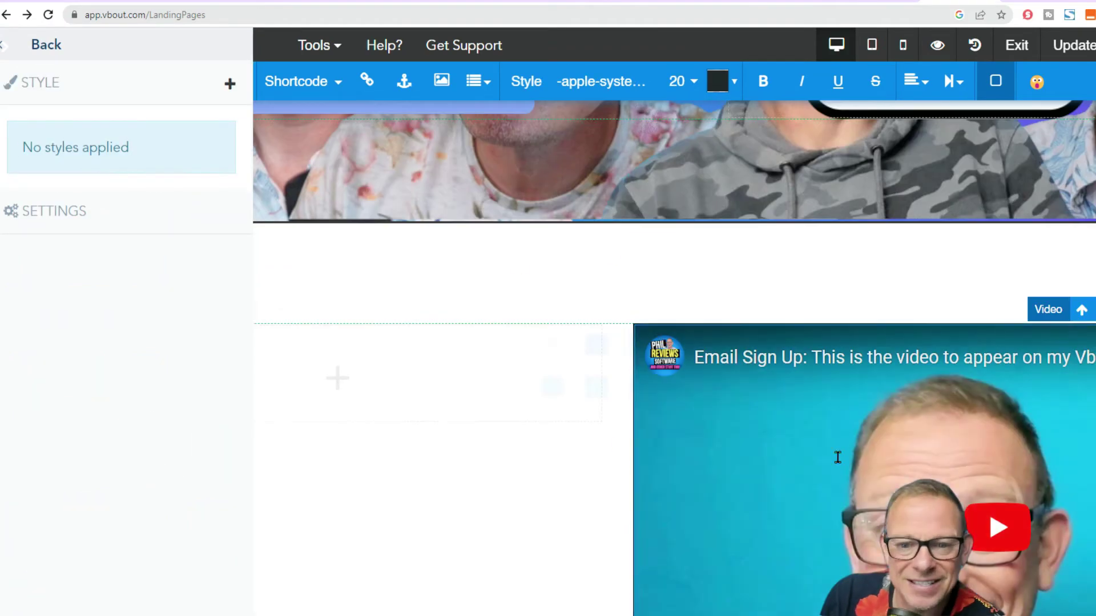
click(54, 211)
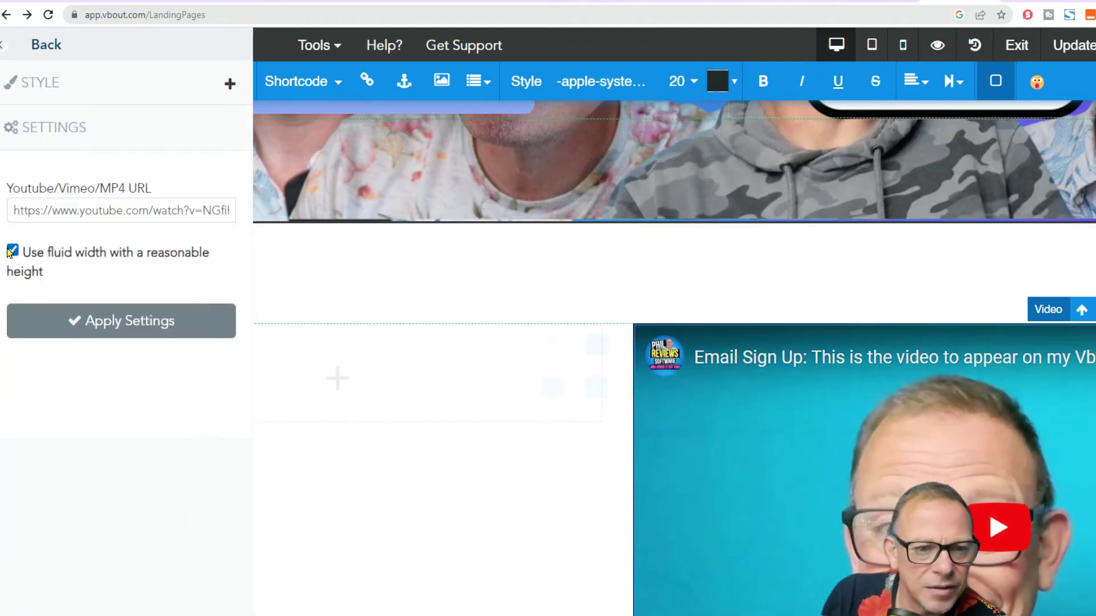
click(121, 321)
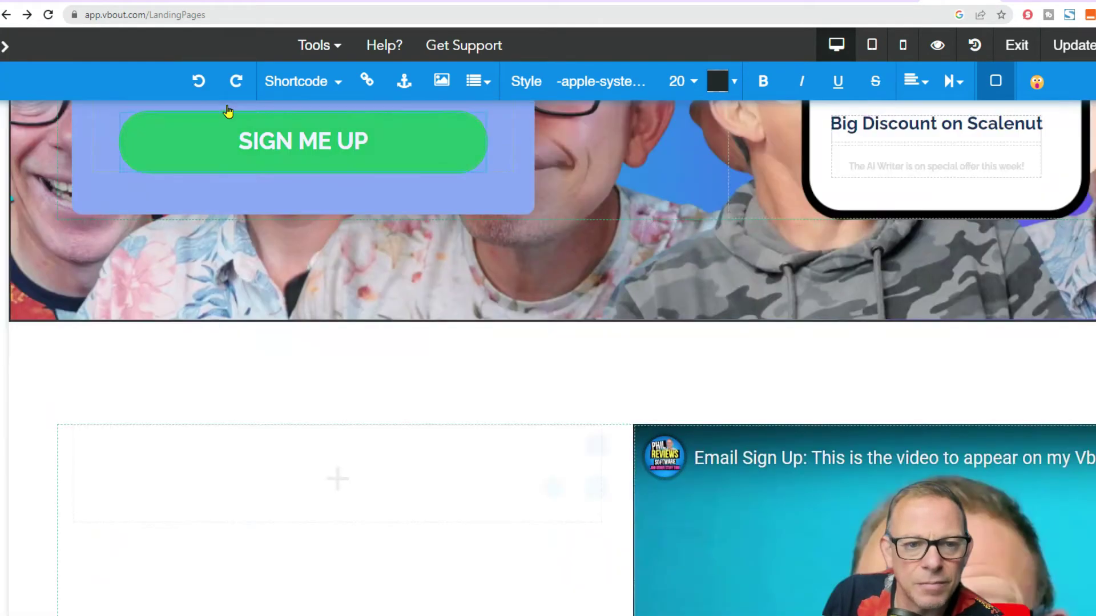
click(198, 81)
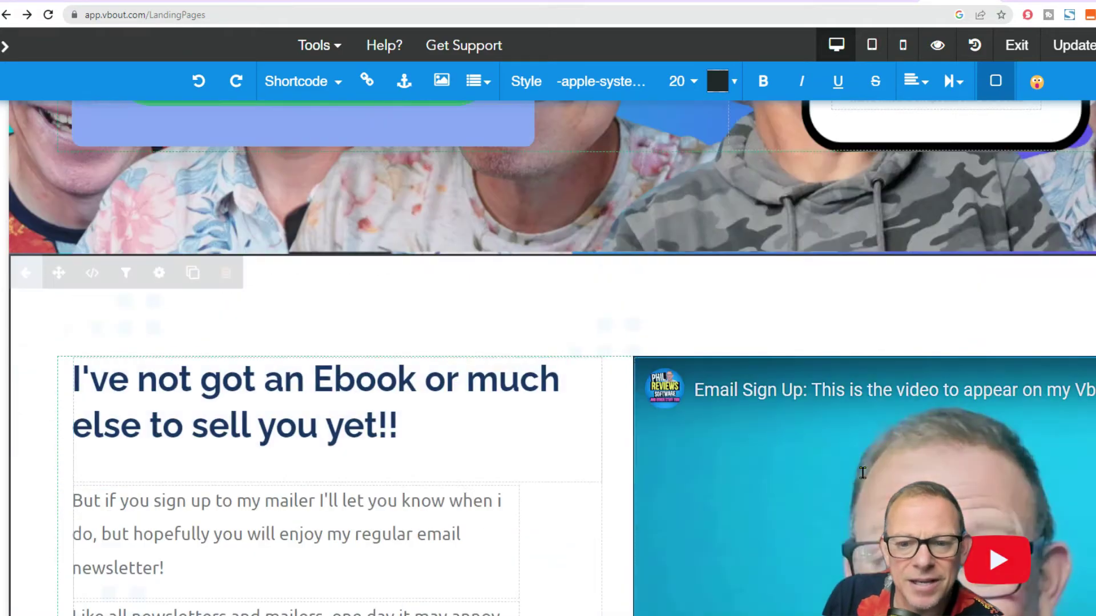
scroll(863, 472, down, 4)
click(913, 391)
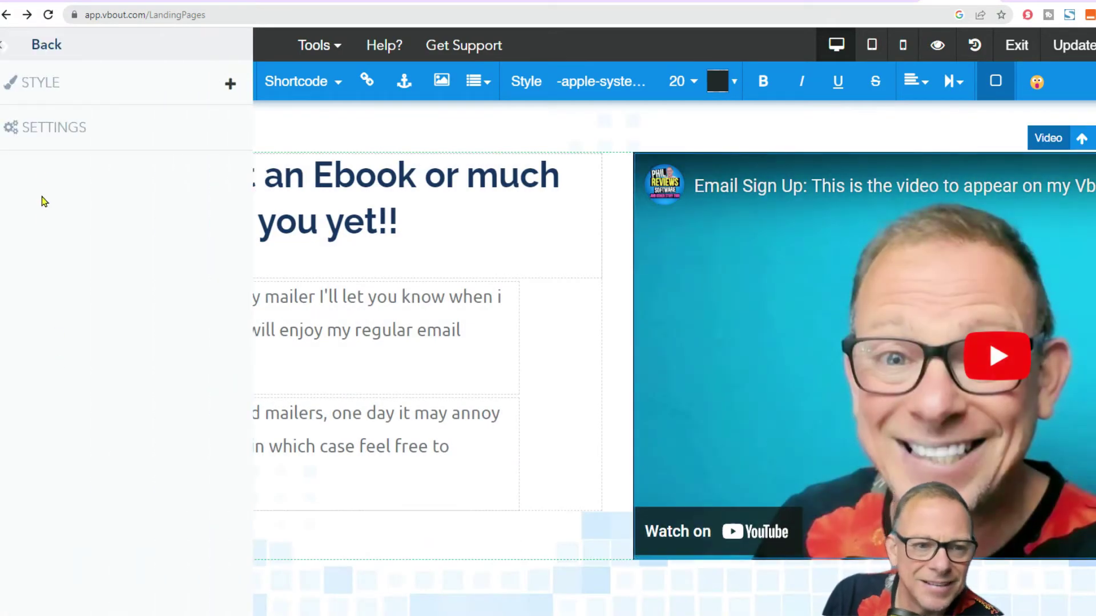
click(51, 133)
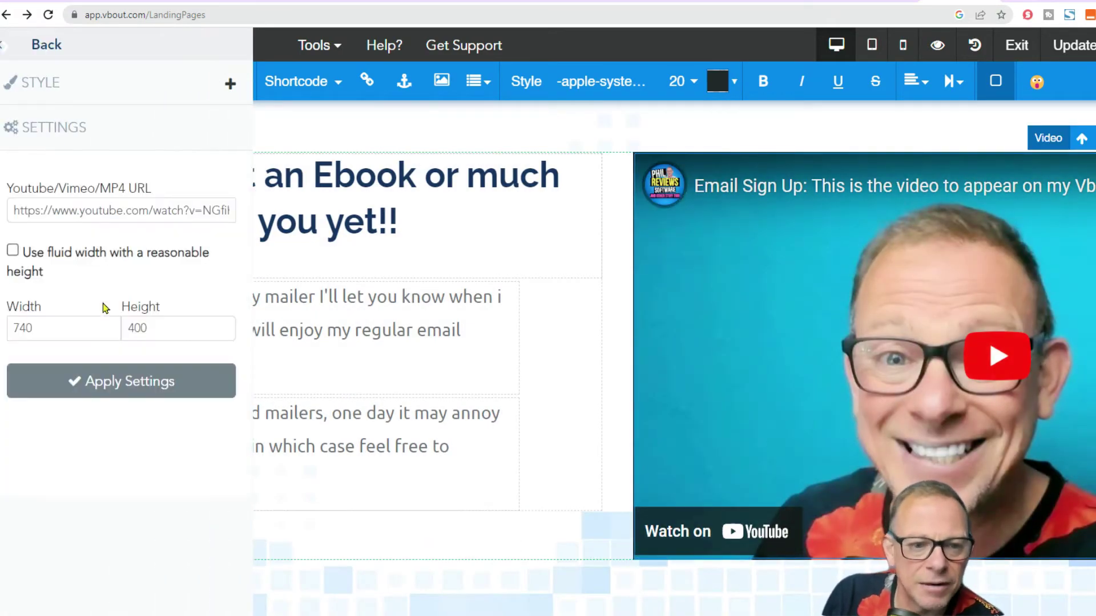
click(13, 251)
click(159, 323)
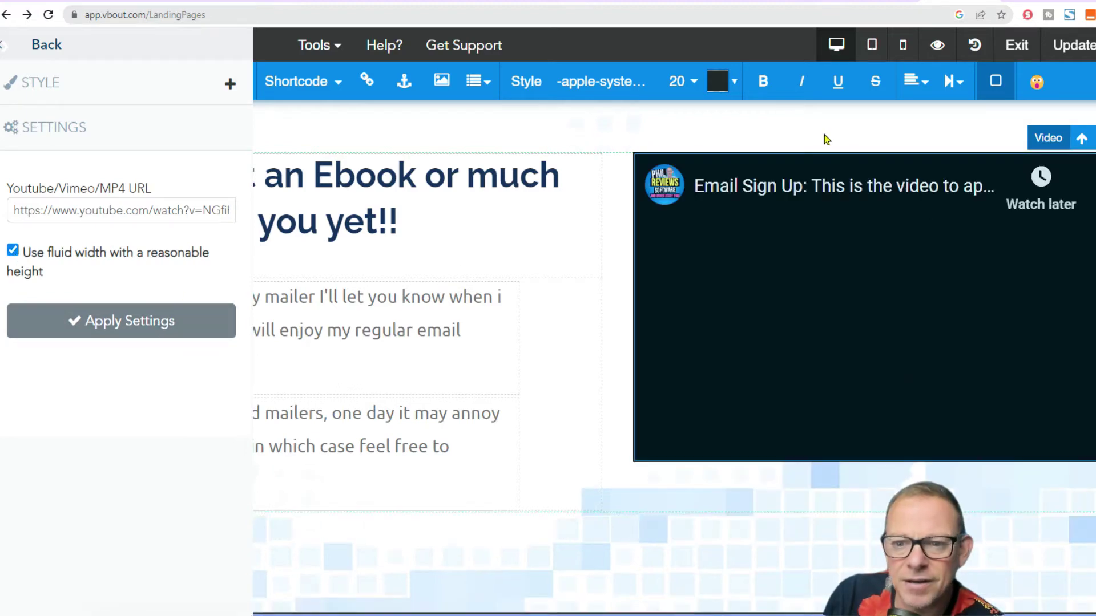
scroll(674, 354, up, 15)
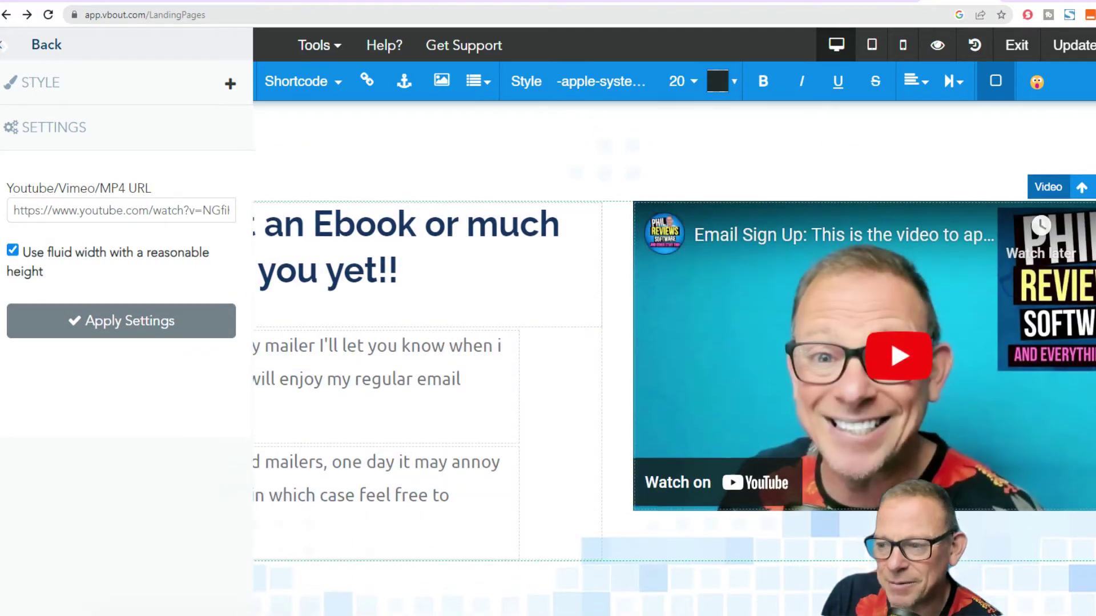
scroll(673, 353, down, 15)
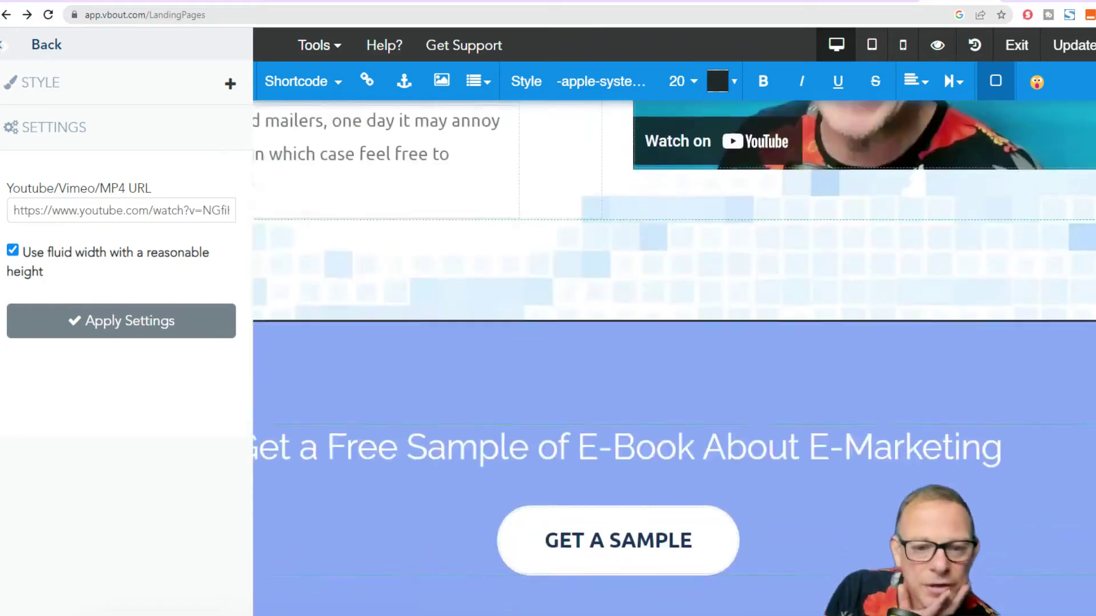
scroll(674, 354, up, 10)
scroll(673, 354, down, 5)
scroll(674, 358, down, 2)
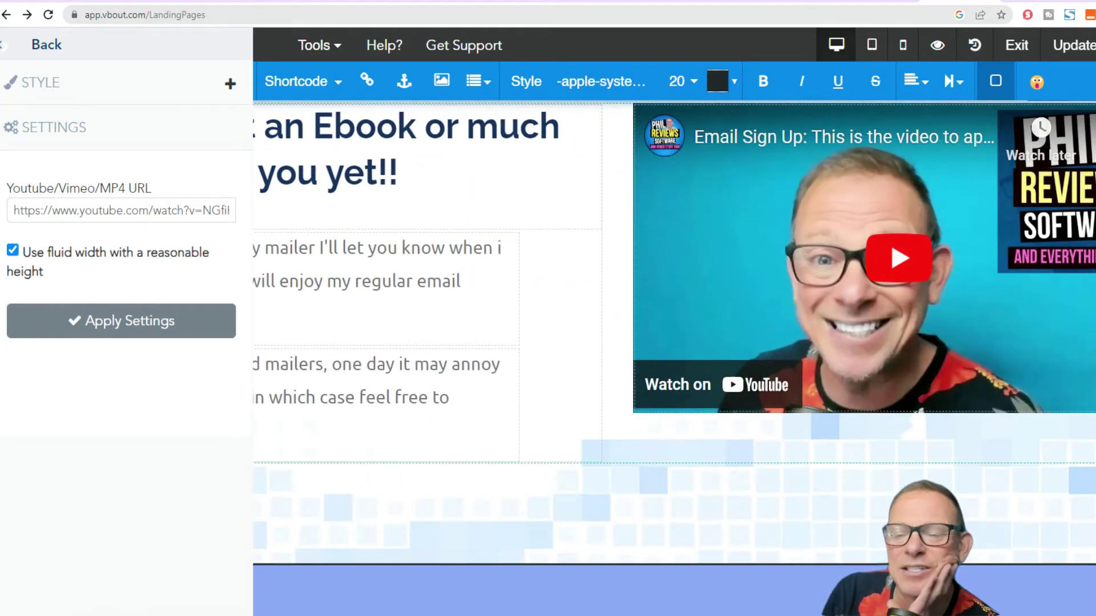
scroll(674, 358, up, 15)
scroll(674, 358, down, 20)
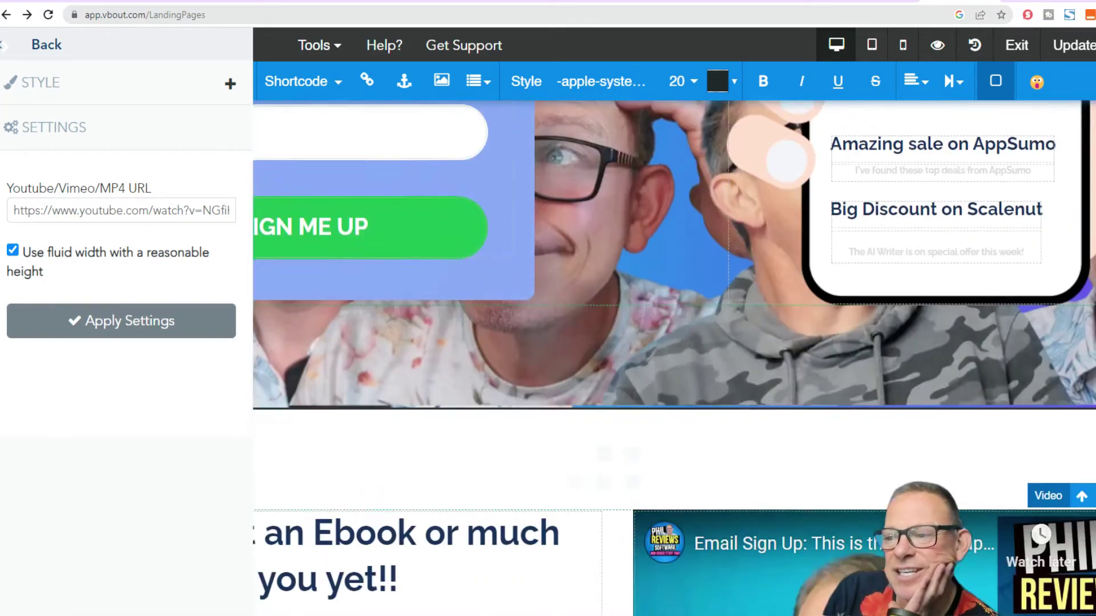
scroll(673, 357, up, 10)
scroll(674, 357, up, 10)
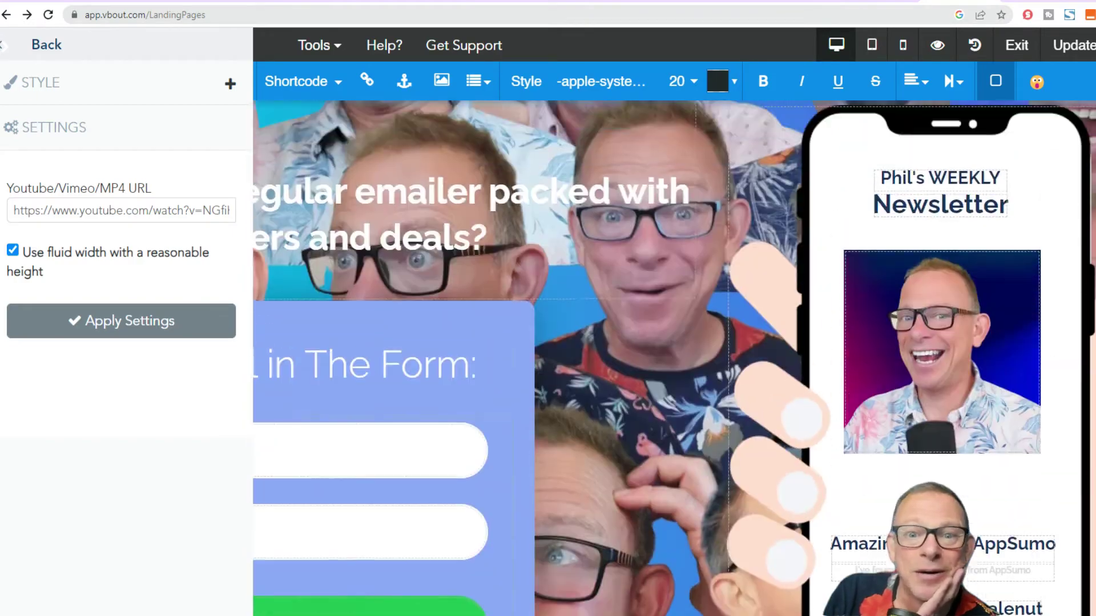
click(2, 46)
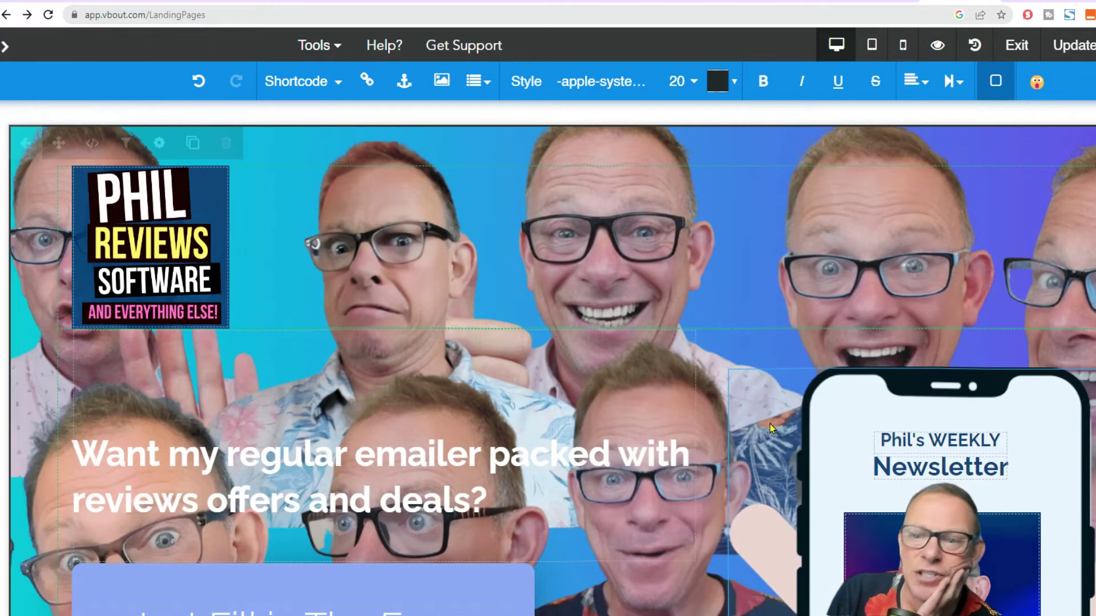
Step: Scroll up and down the page to review the layout around the Email Sign Up video
scroll(823, 326, down, 6)
scroll(856, 262, down, 15)
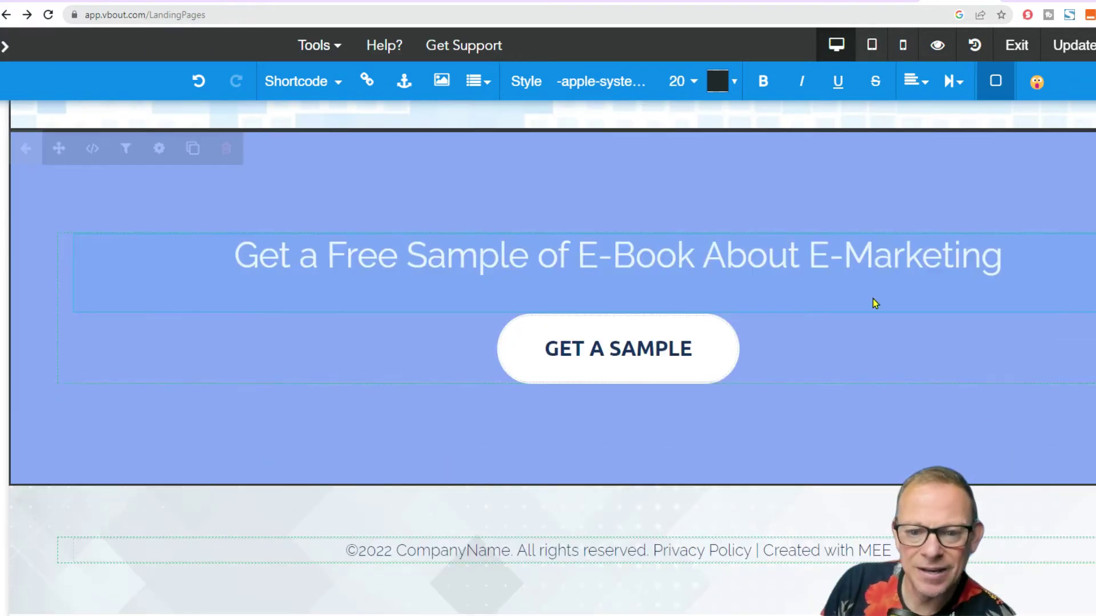
scroll(890, 373, up, 8)
scroll(890, 373, up, 8)
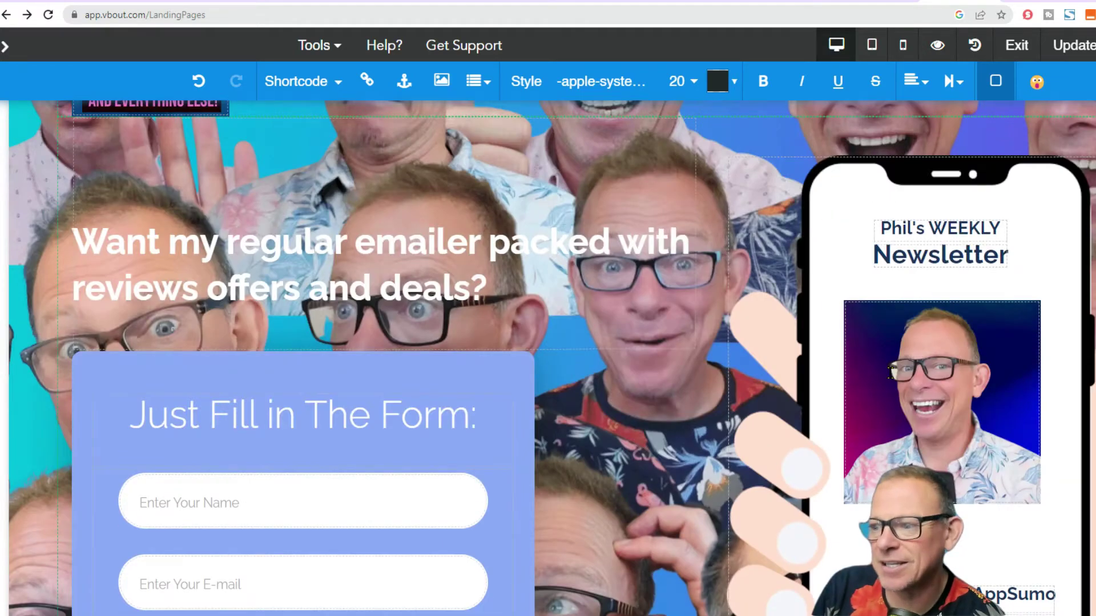
scroll(891, 373, down, 5)
scroll(885, 384, up, 4)
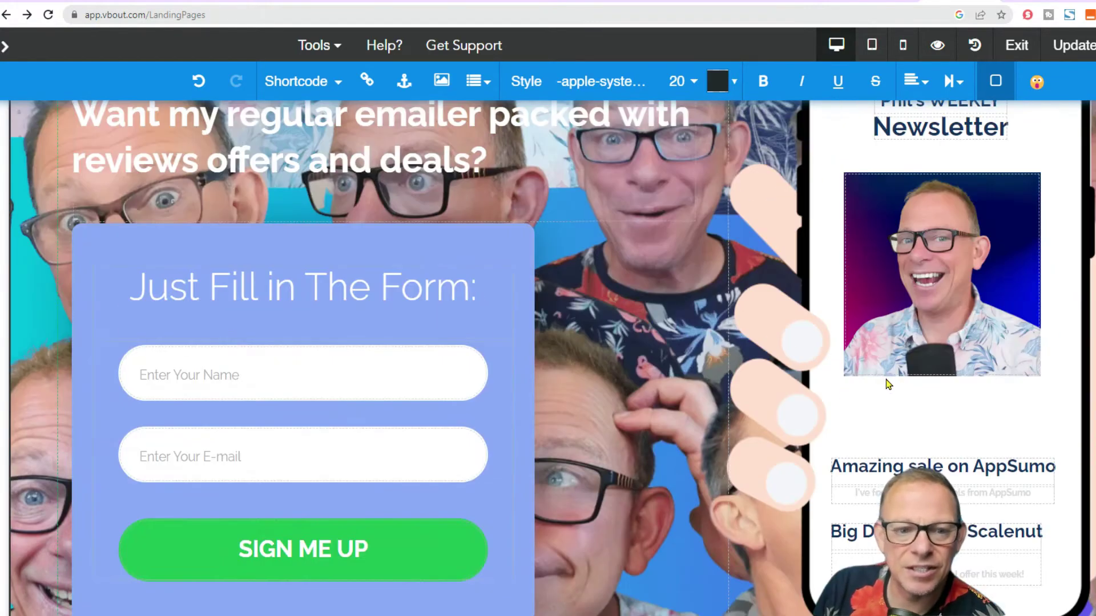
scroll(651, 396, down, 5)
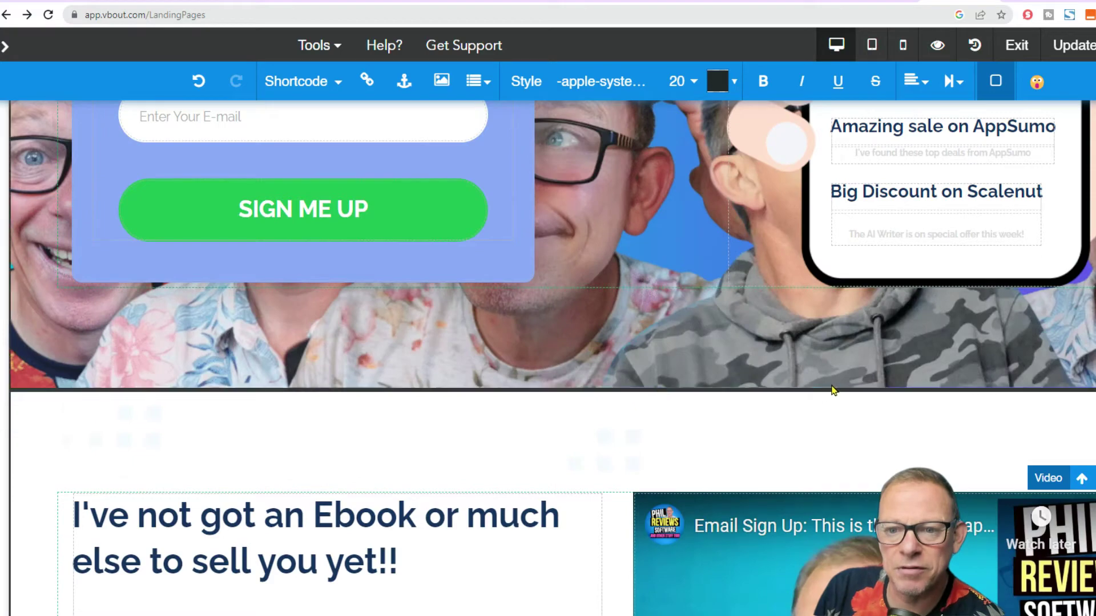
scroll(1016, 342, up, 8)
scroll(989, 363, down, 5)
scroll(989, 364, up, 5)
scroll(965, 564, down, 6)
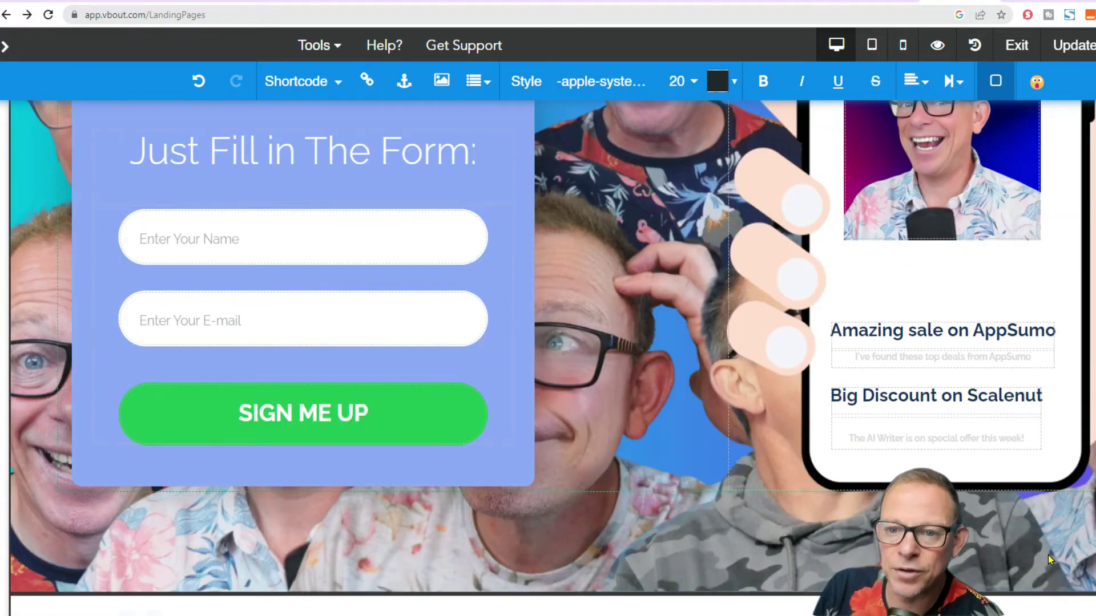
scroll(1047, 561, down, 8)
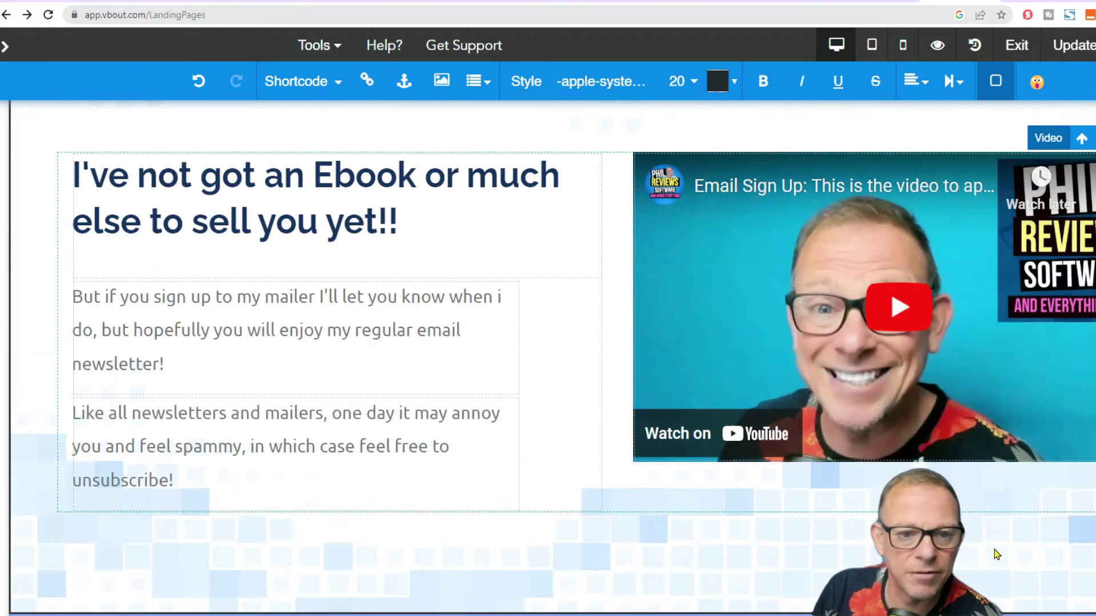
Step: Delete the Get a Free Sample section from the page
click(907, 302)
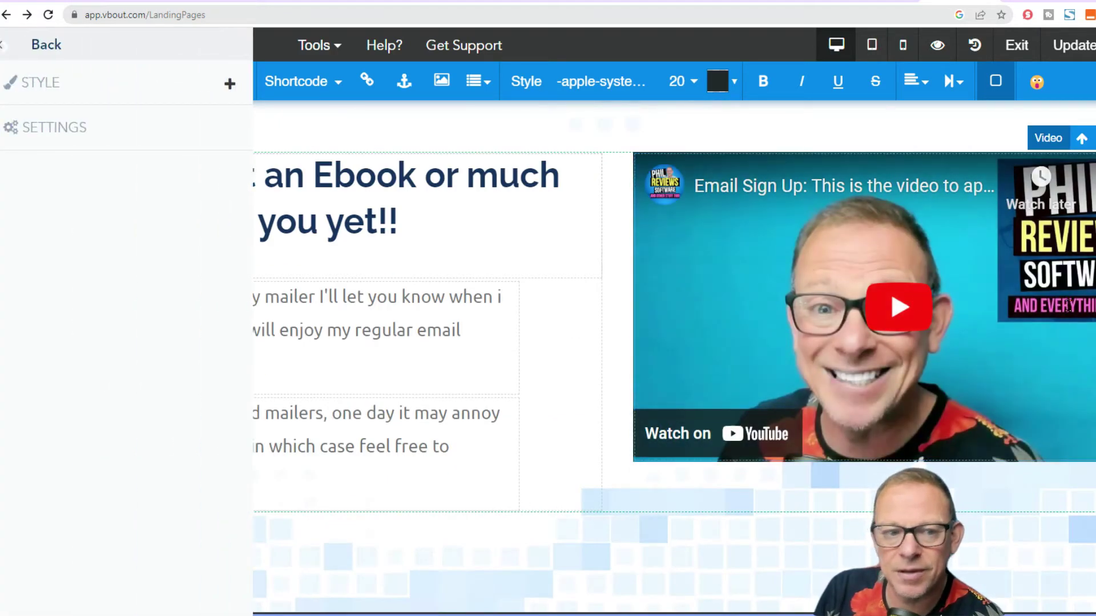
click(42, 44)
scroll(430, 482, down, 6)
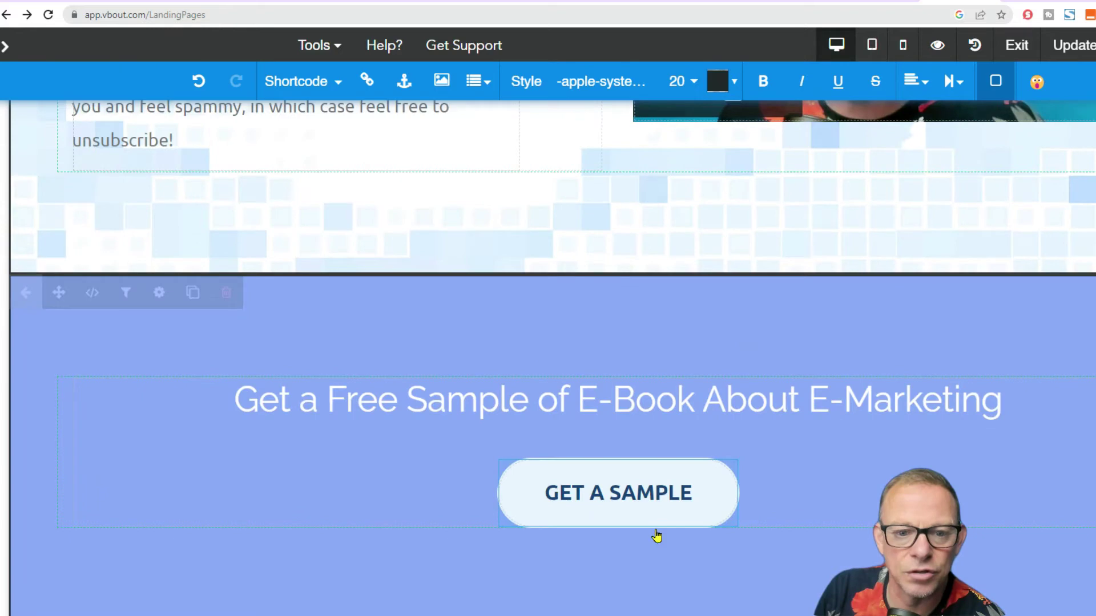
click(226, 293)
click(836, 146)
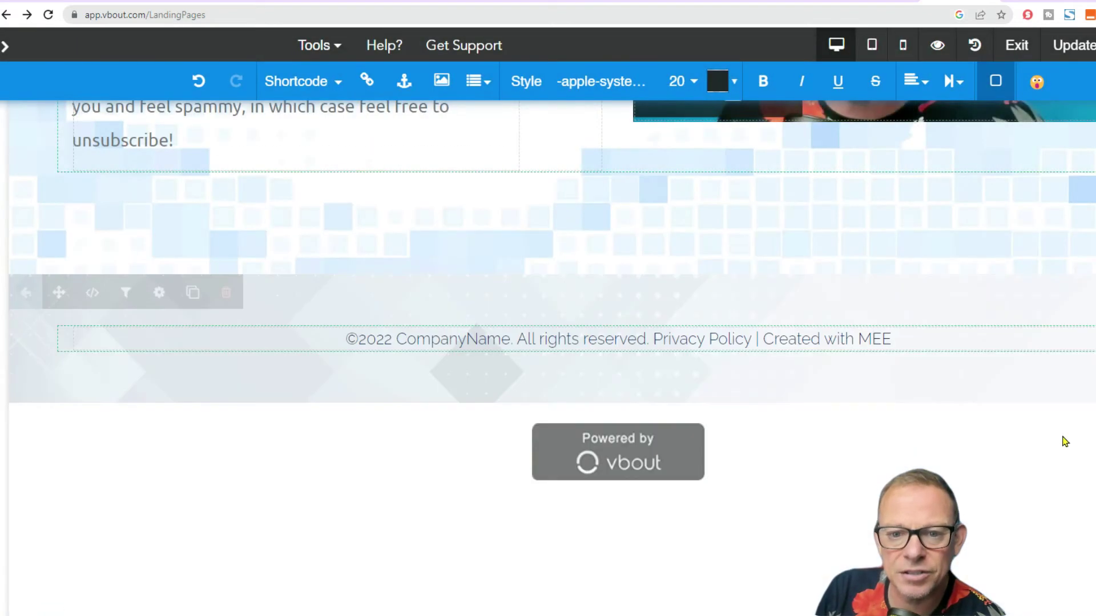
scroll(415, 295, up, 4)
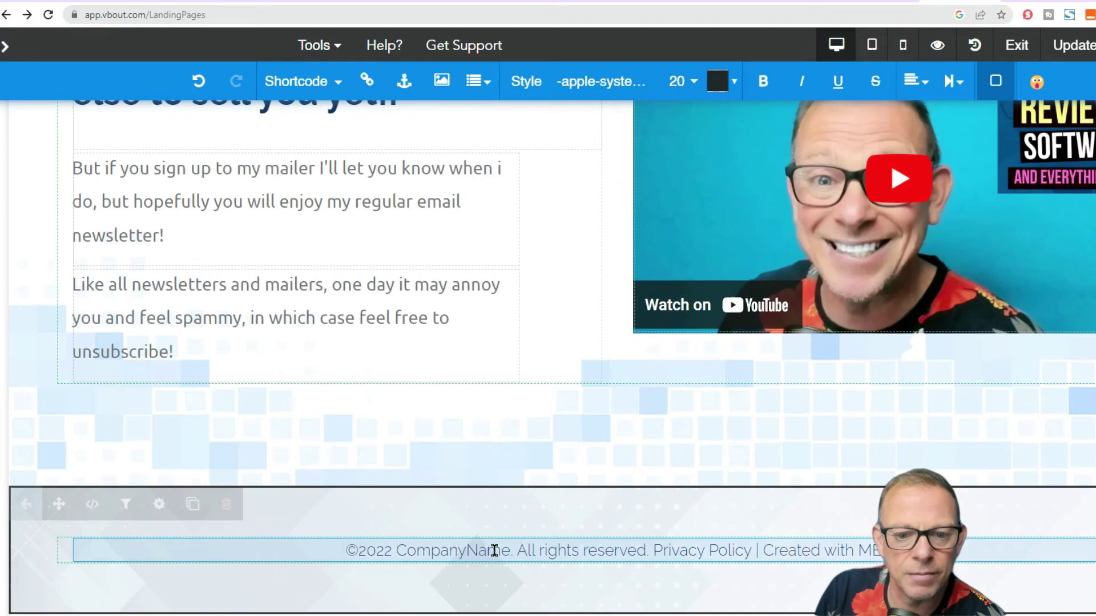
Step: Replace the footer's CompanyName placeholder with PhilReviews
click(494, 551)
drag(507, 549, 407, 550)
key(BackSpace)
key(BackSpace)
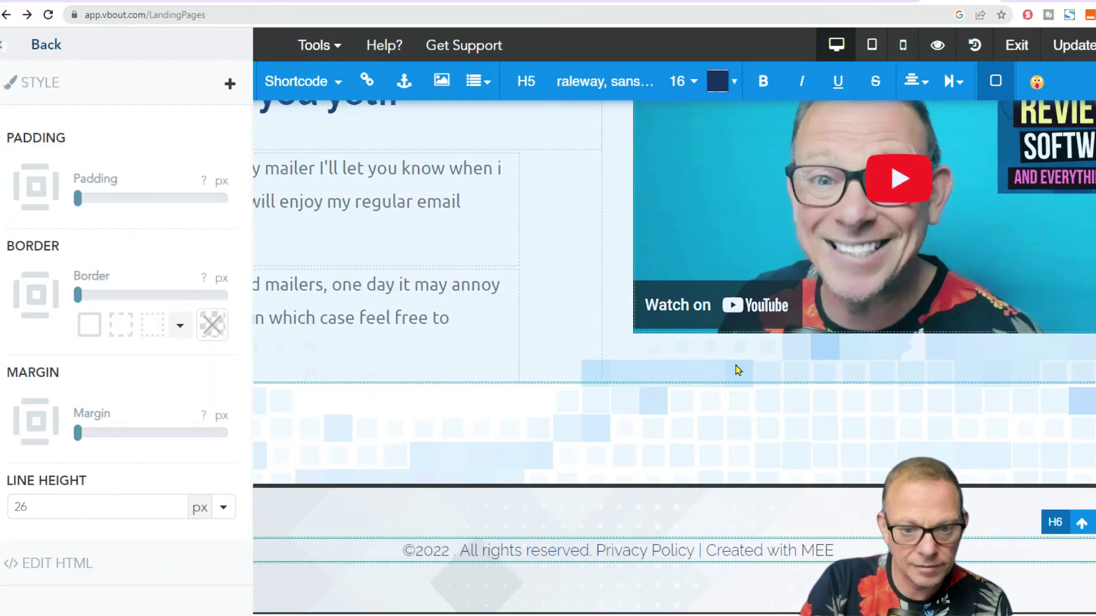
text(PhilReviews)
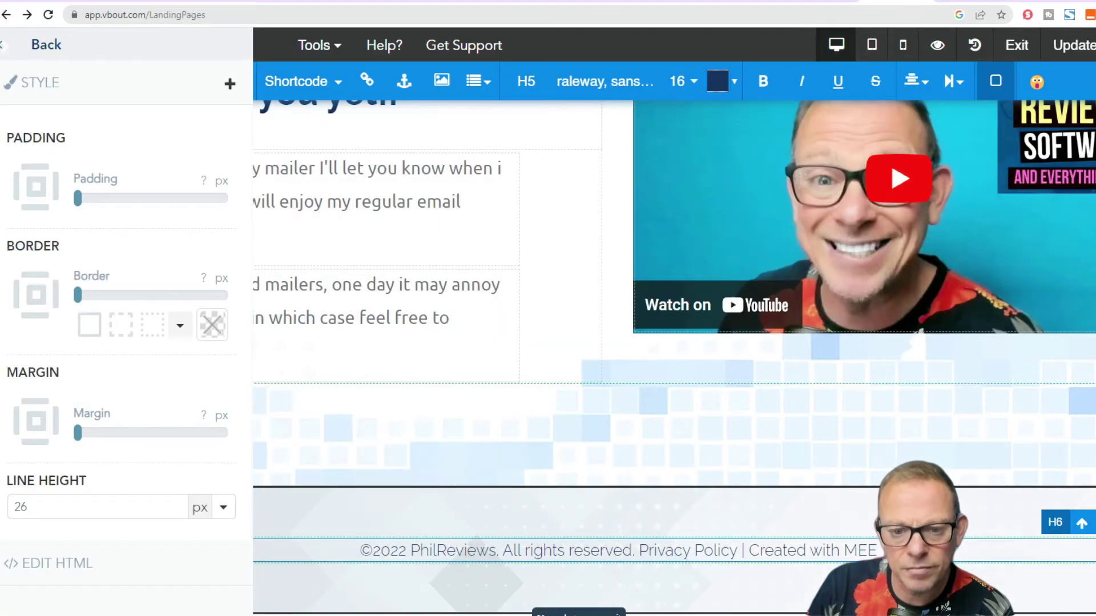
scroll(674, 358, up, 15)
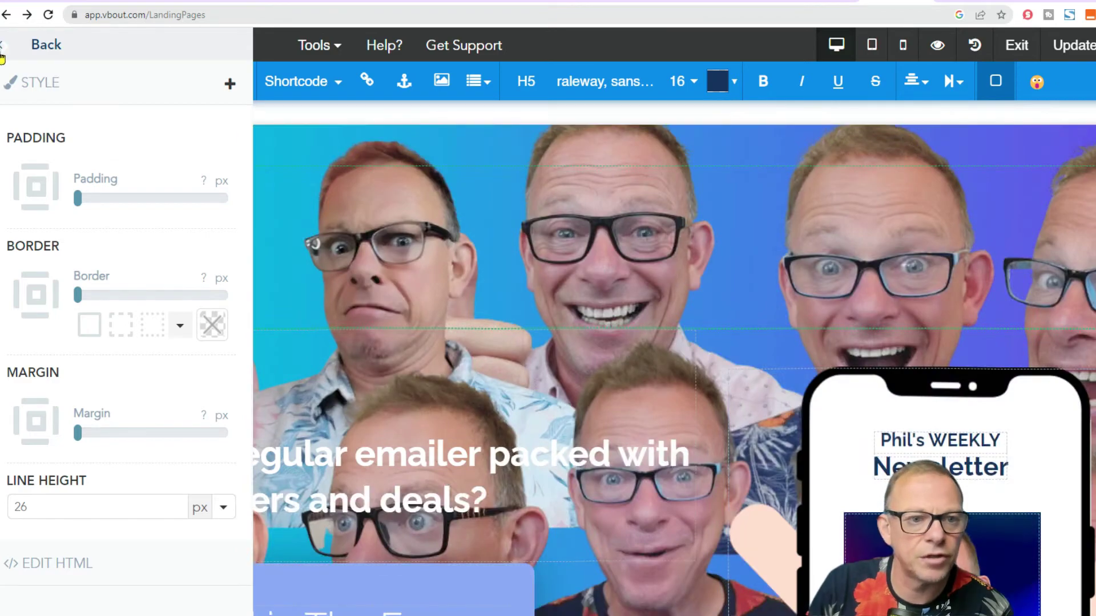
click(1, 50)
Step: After a final scroll-through, publish the page with Update and dismiss the Nice work! confirmation
scroll(598, 543, down, 10)
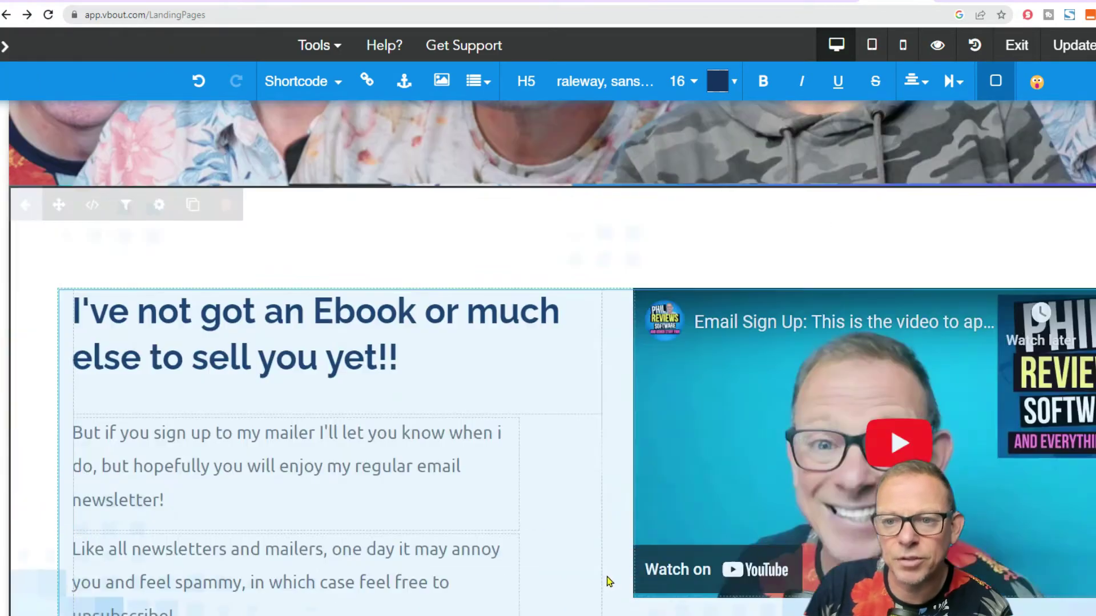
scroll(607, 585, down, 5)
scroll(736, 500, up, 15)
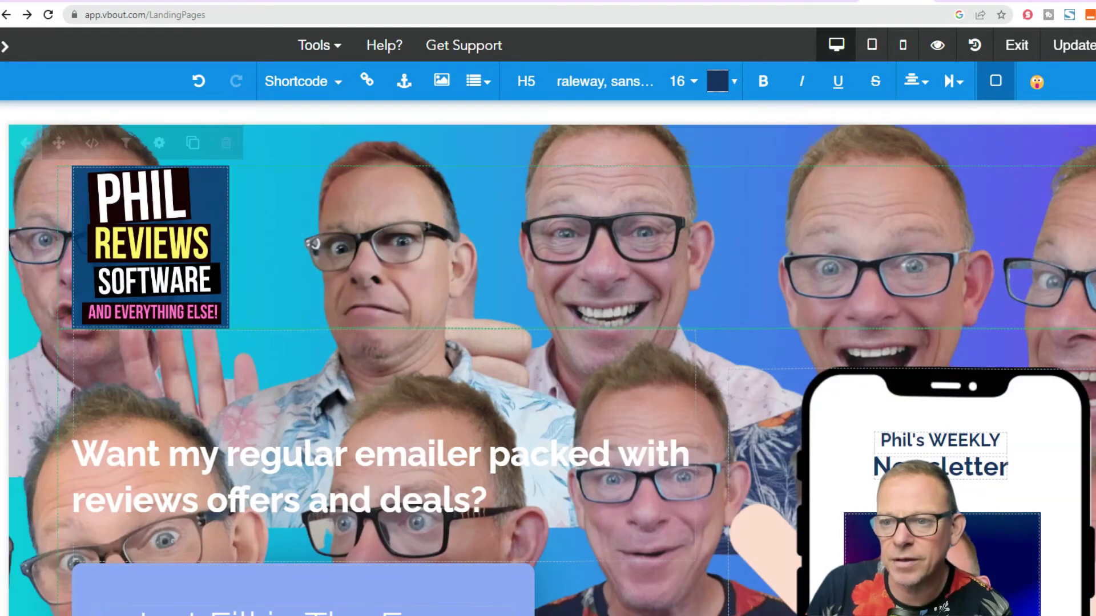
scroll(1076, 217, down, 15)
scroll(1076, 217, up, 15)
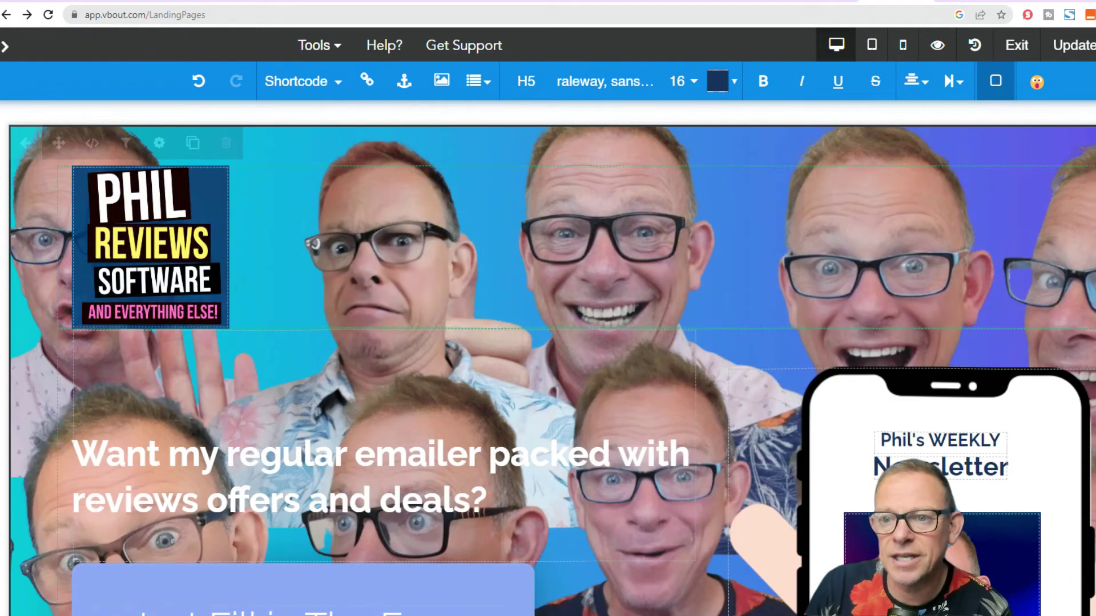
click(1073, 45)
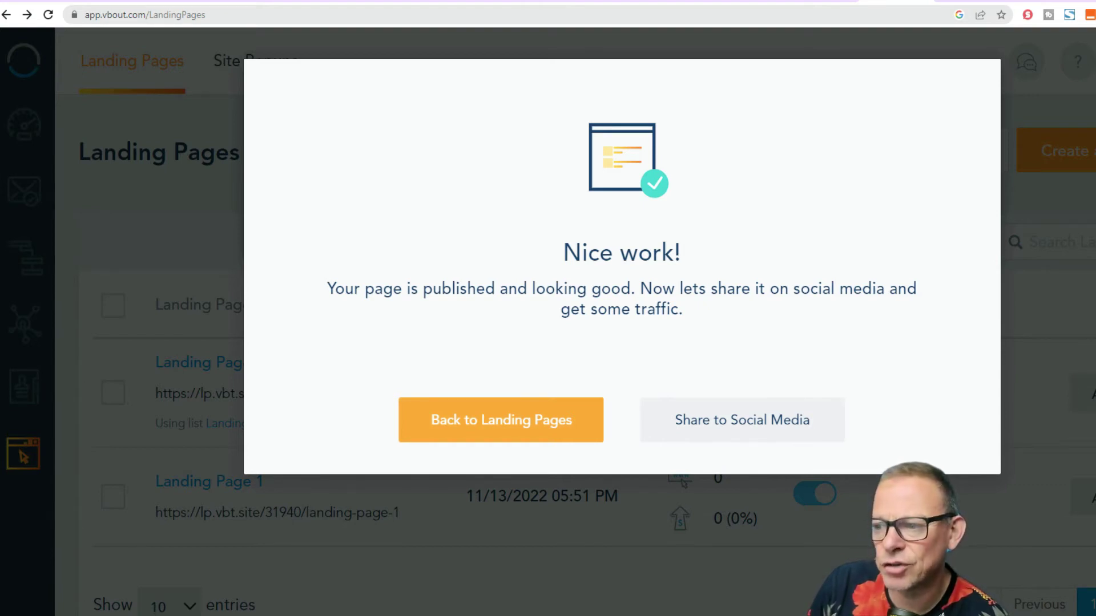
key(Escape)
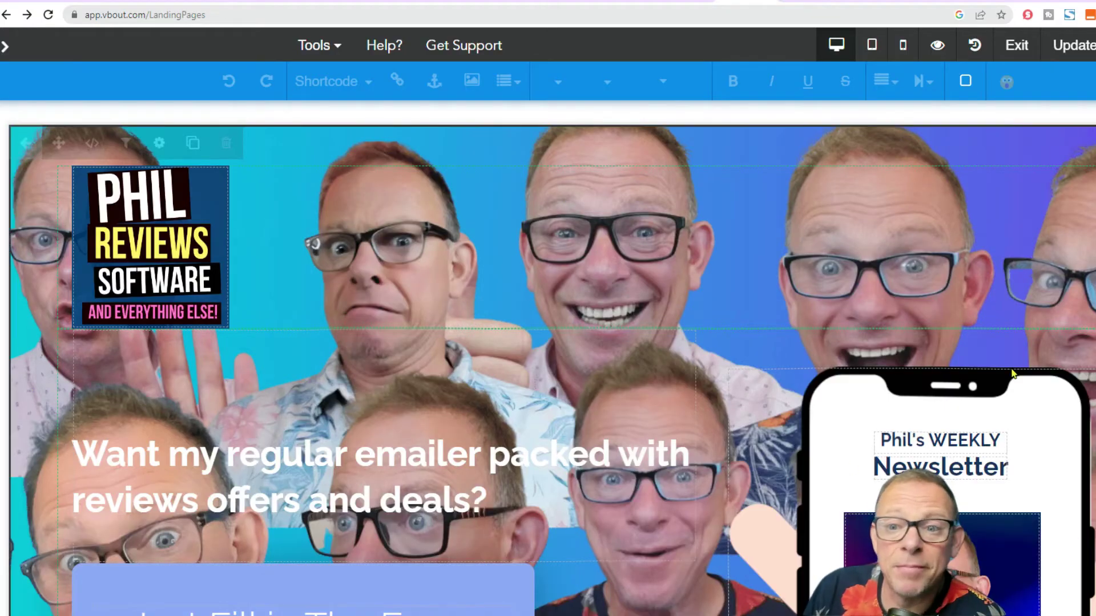
Step: Scroll up and down through the finished newsletter signup page to review its sections
scroll(372, 378, down, 20)
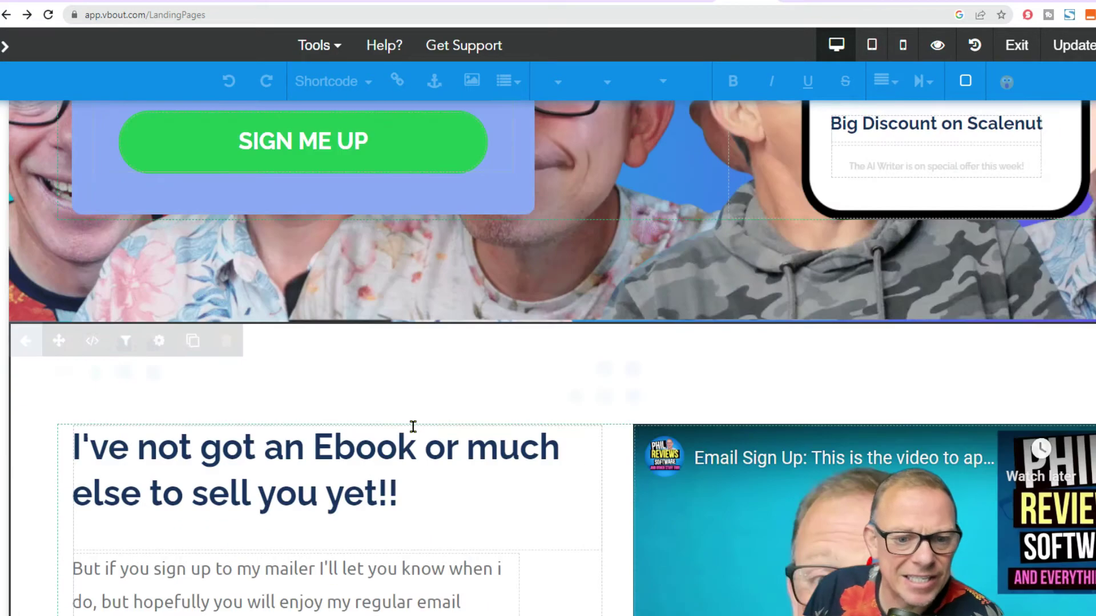
scroll(461, 495, up, 20)
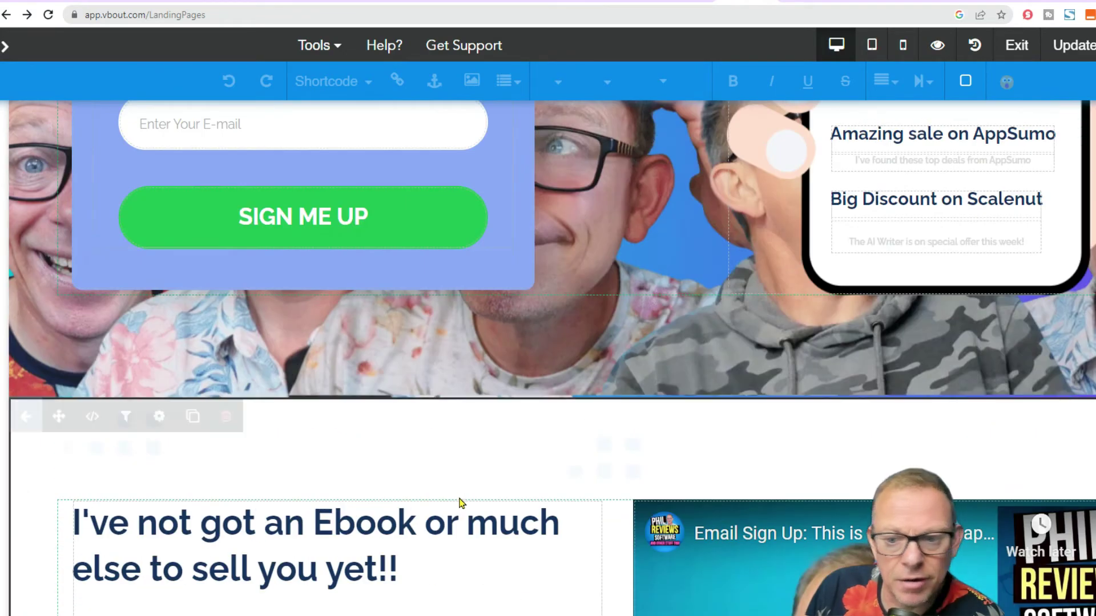
scroll(460, 506, down, 15)
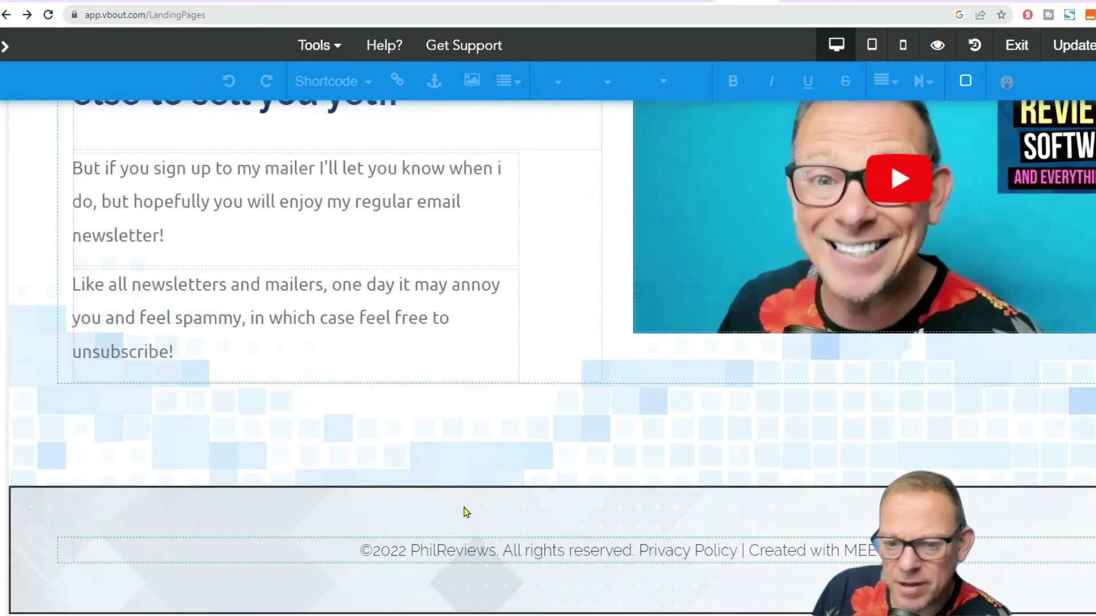
scroll(430, 428, up, 15)
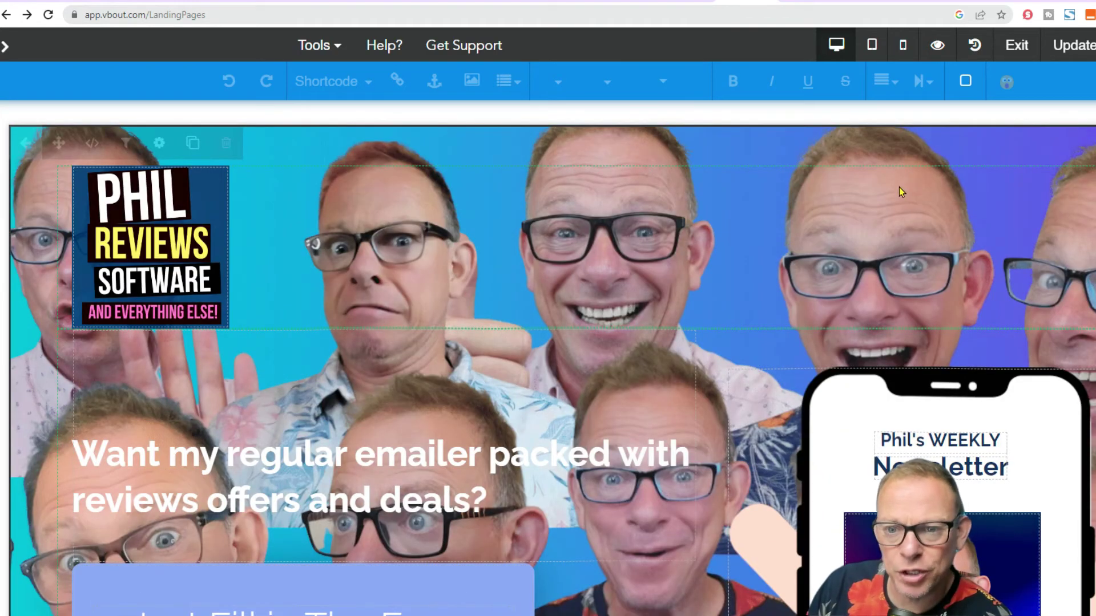
scroll(548, 358, down, 8)
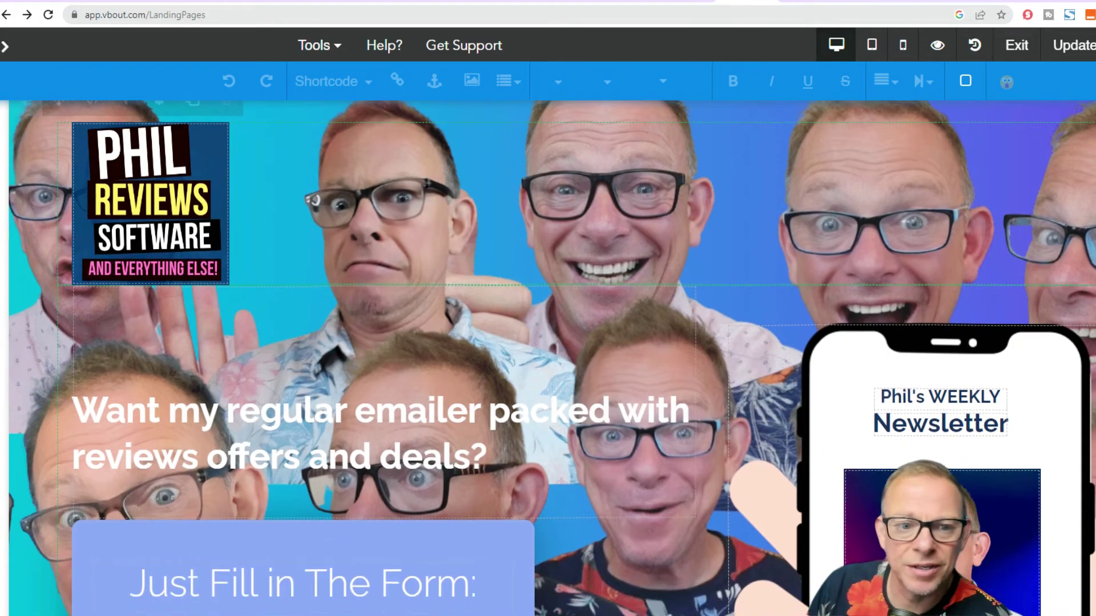
scroll(552, 358, down, 2)
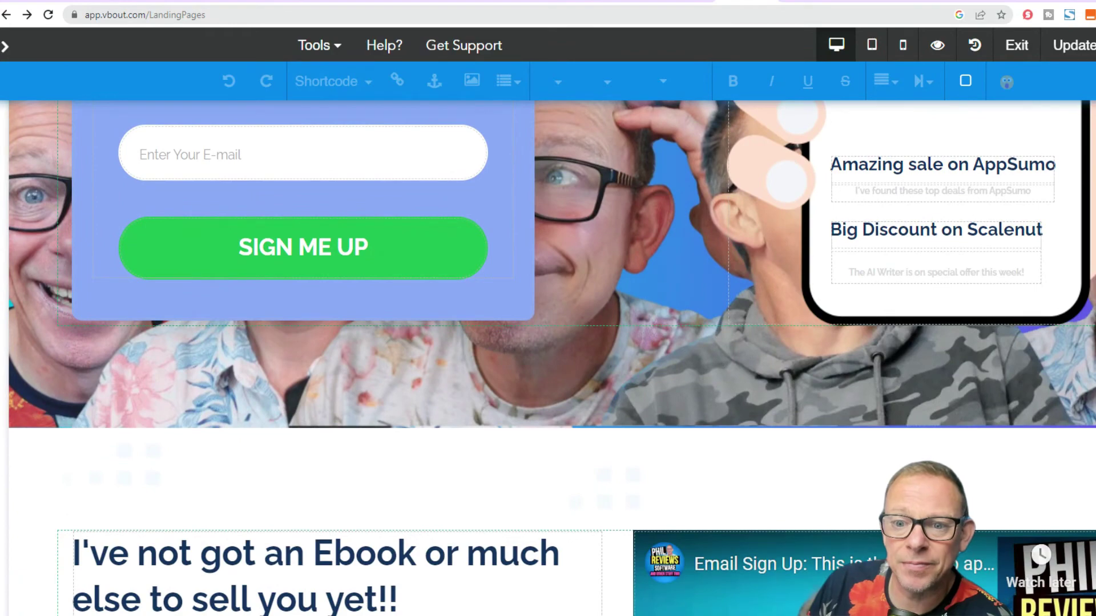
scroll(552, 358, down, 3)
scroll(552, 358, up, 13)
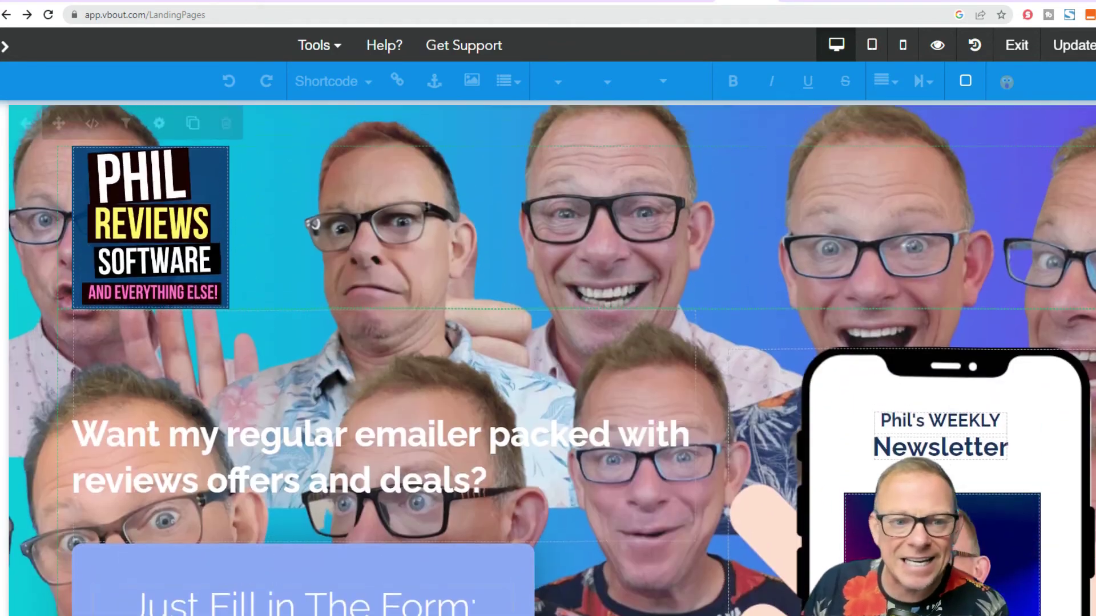
scroll(1023, 317, up, 1)
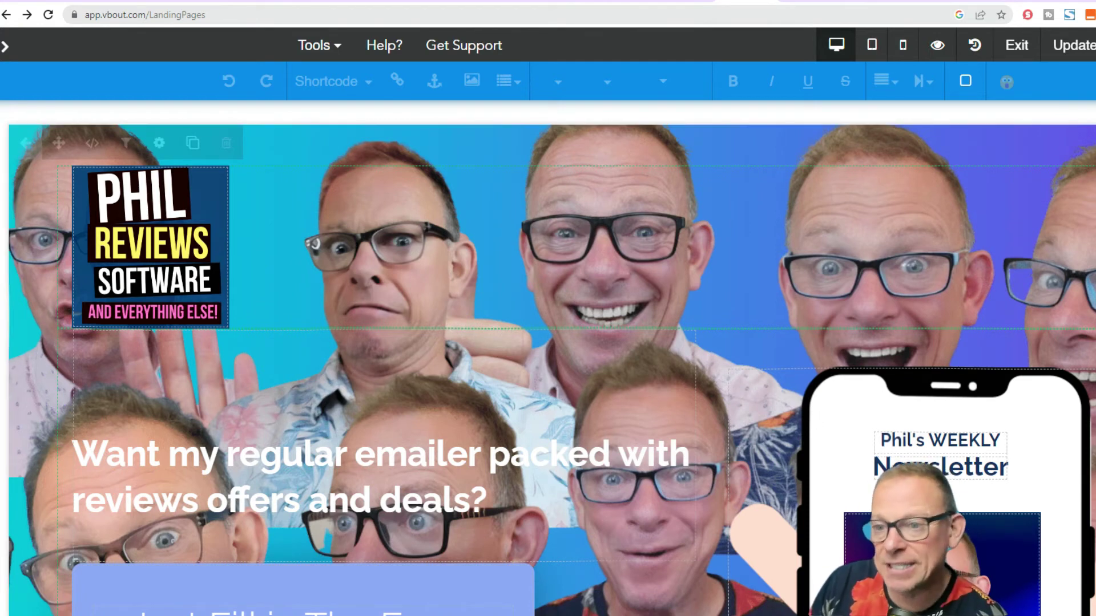
scroll(548, 359, down, 2)
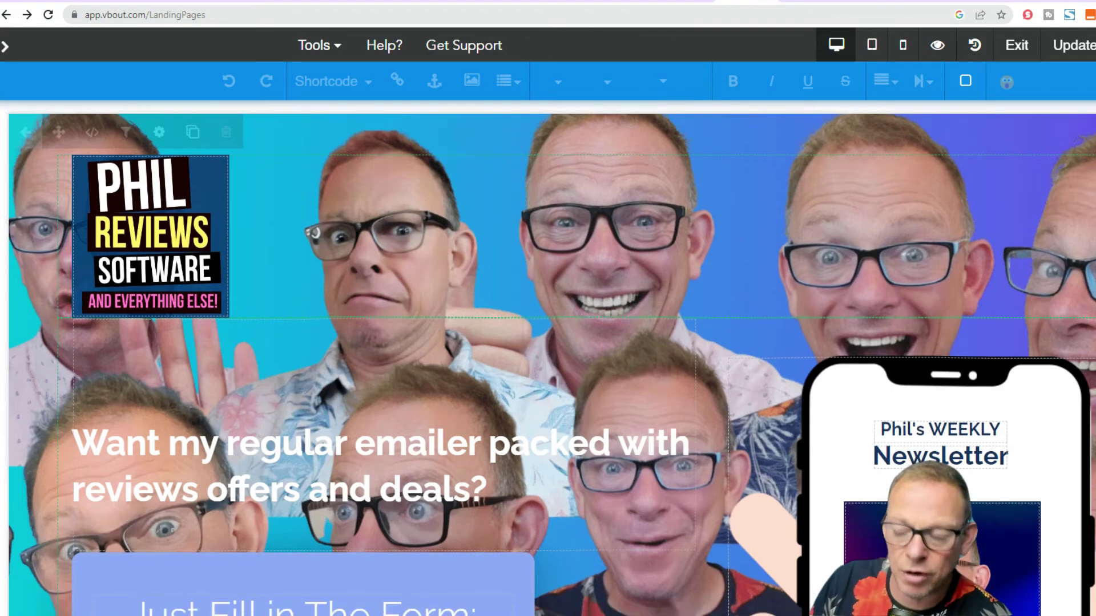
scroll(548, 360, up, 2)
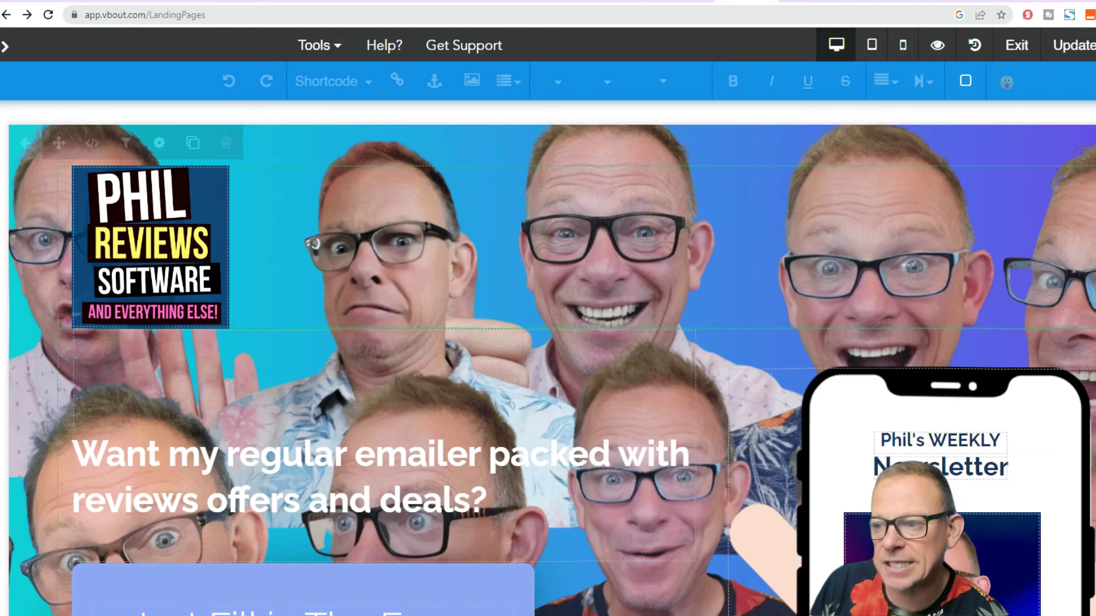
scroll(636, 362, down, 15)
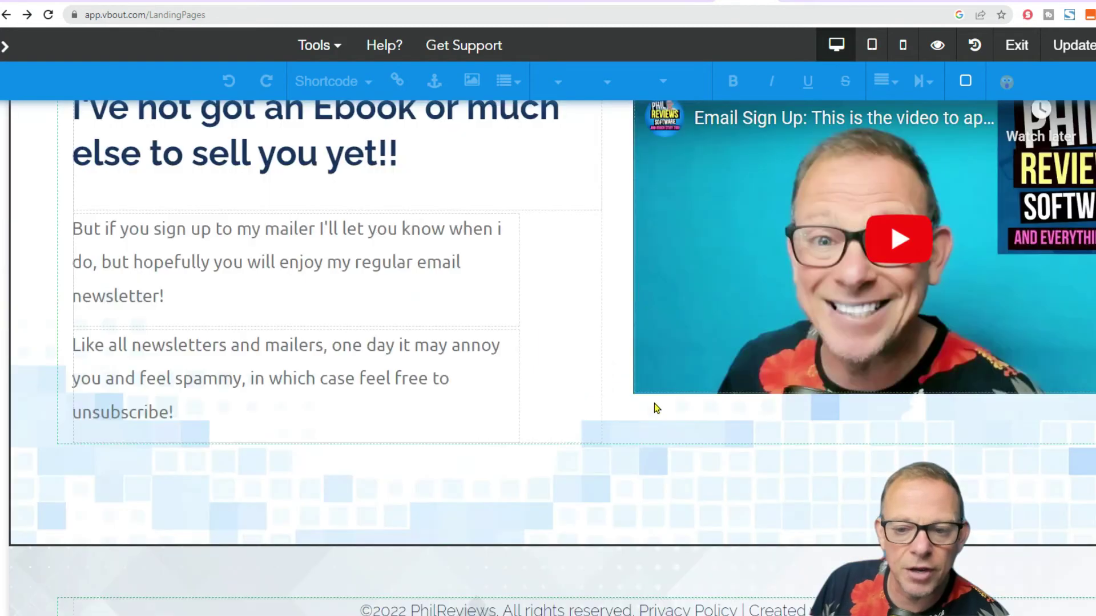
scroll(680, 419, up, 15)
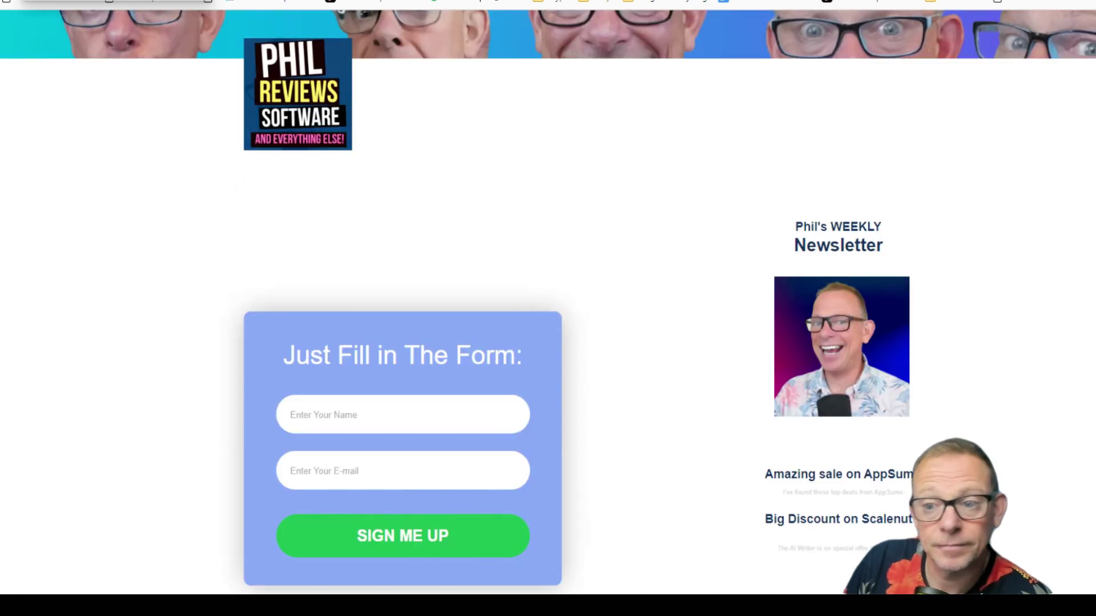
Step: Scroll down the live page and start playing the embedded YouTube video
scroll(805, 312, down, 9)
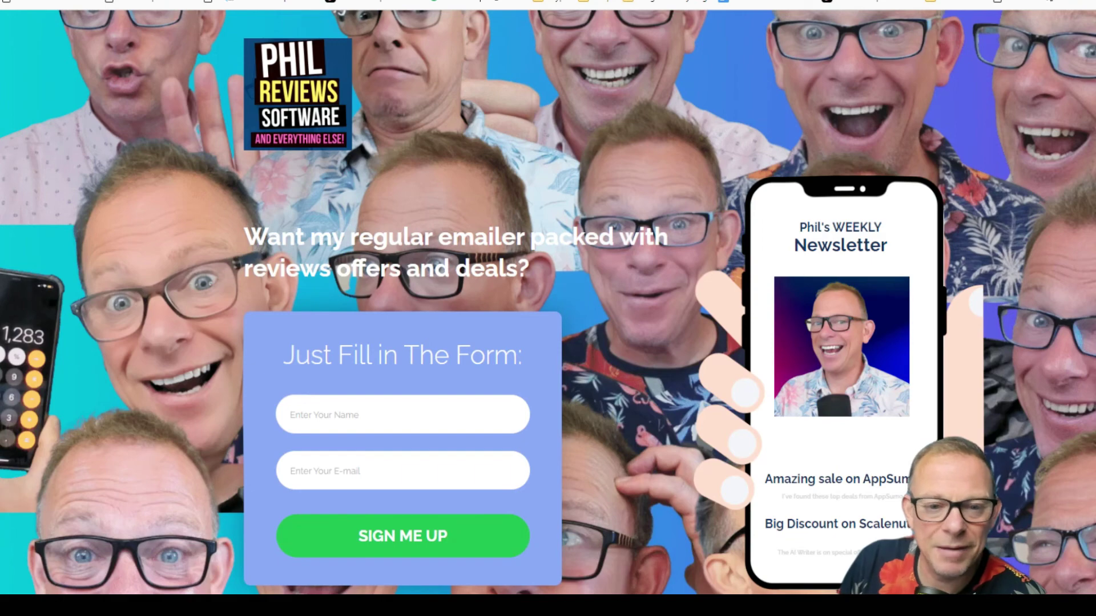
scroll(800, 440, down, 9)
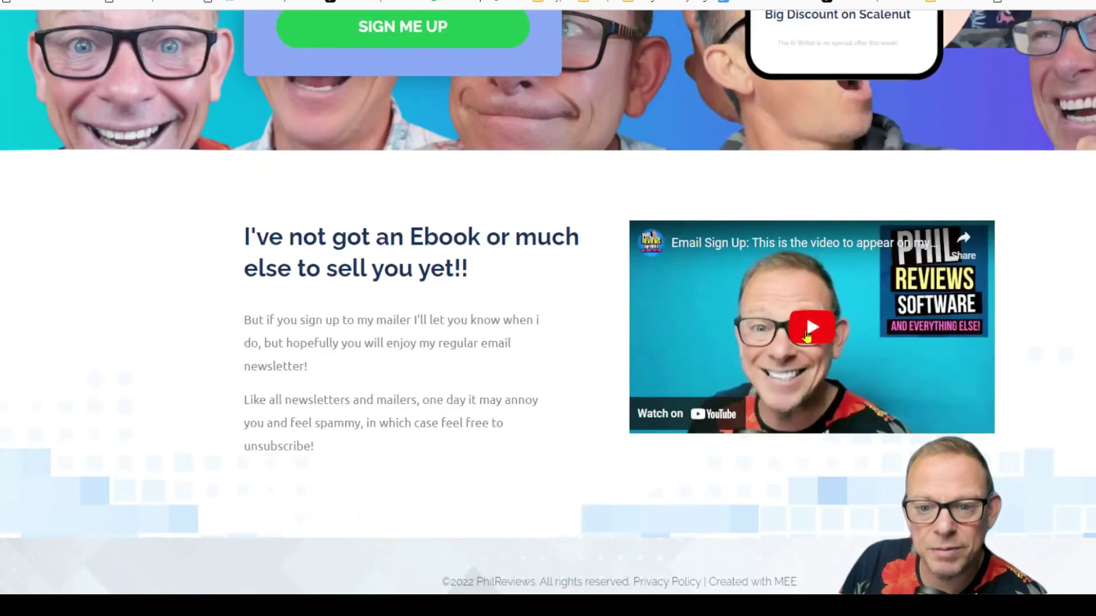
click(806, 336)
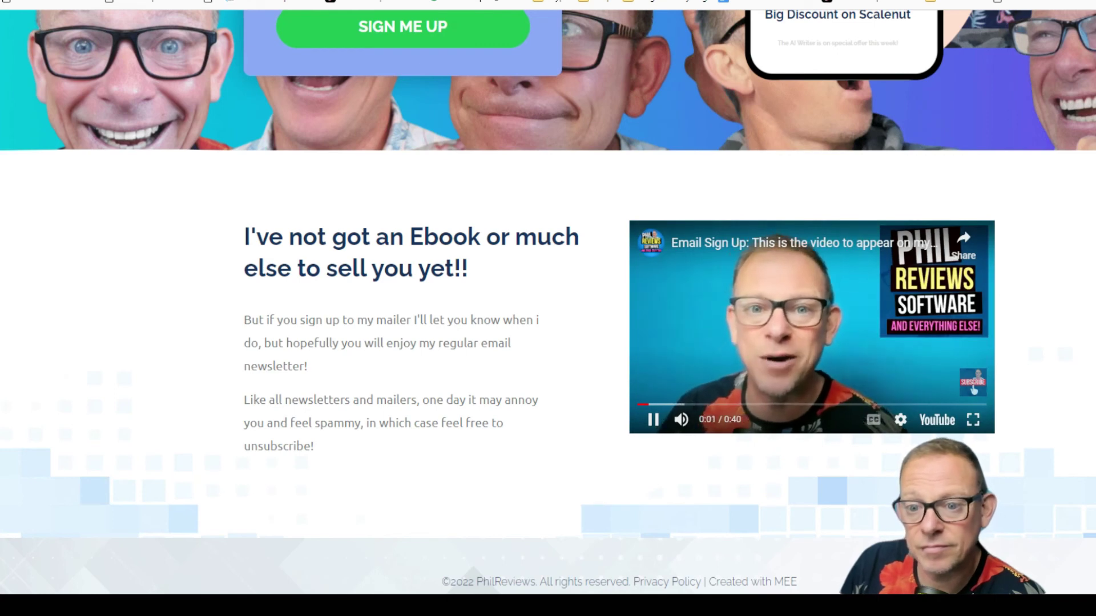
Step: Review the live sign-up hero, Ebook text beside the video, and PhilReviews footer
scroll(548, 308, up, 1)
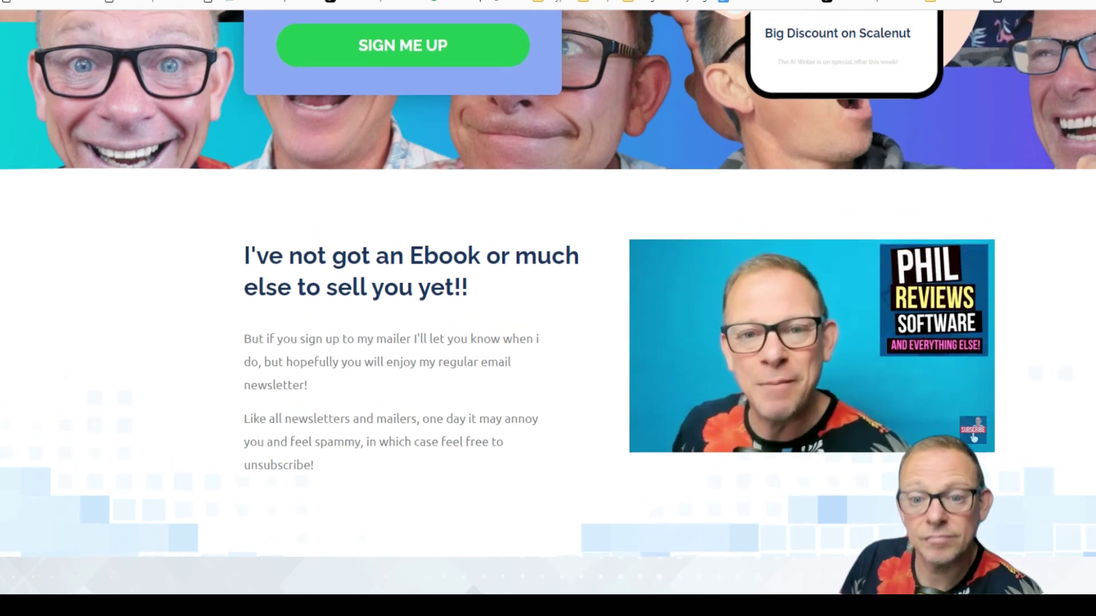
scroll(548, 308, down, 1)
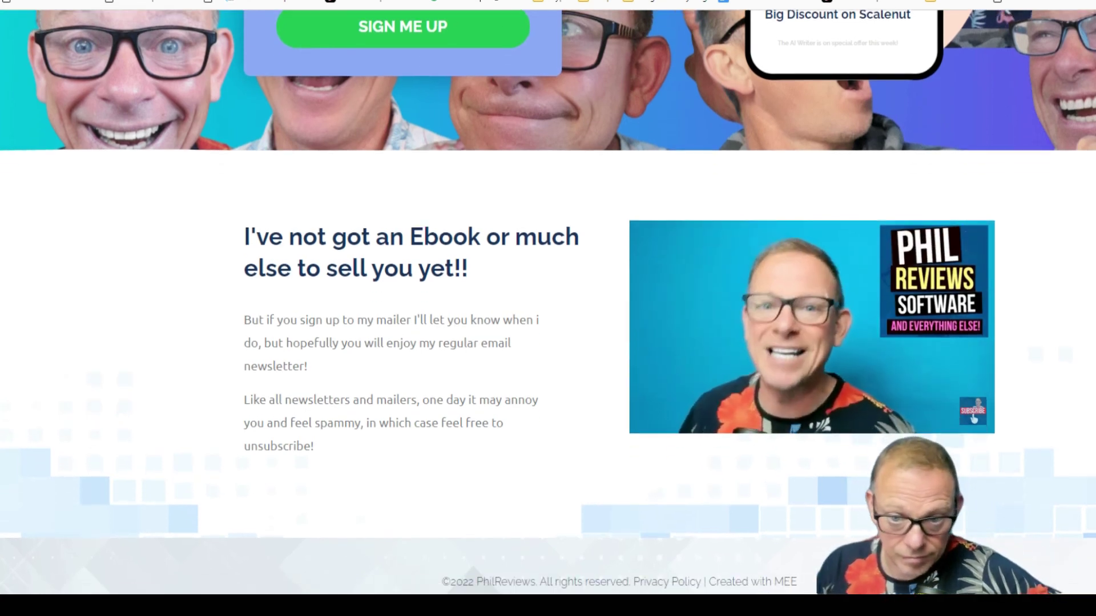
scroll(548, 308, up, 1)
scroll(547, 308, down, 1)
scroll(548, 308, up, 3)
scroll(548, 308, down, 3)
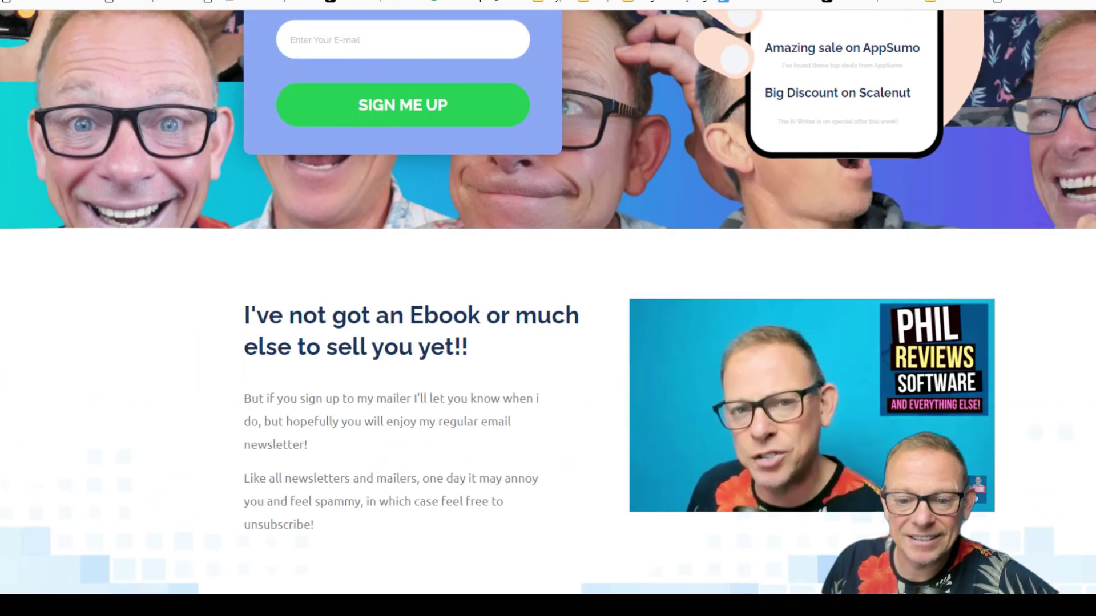
scroll(548, 308, down, 1)
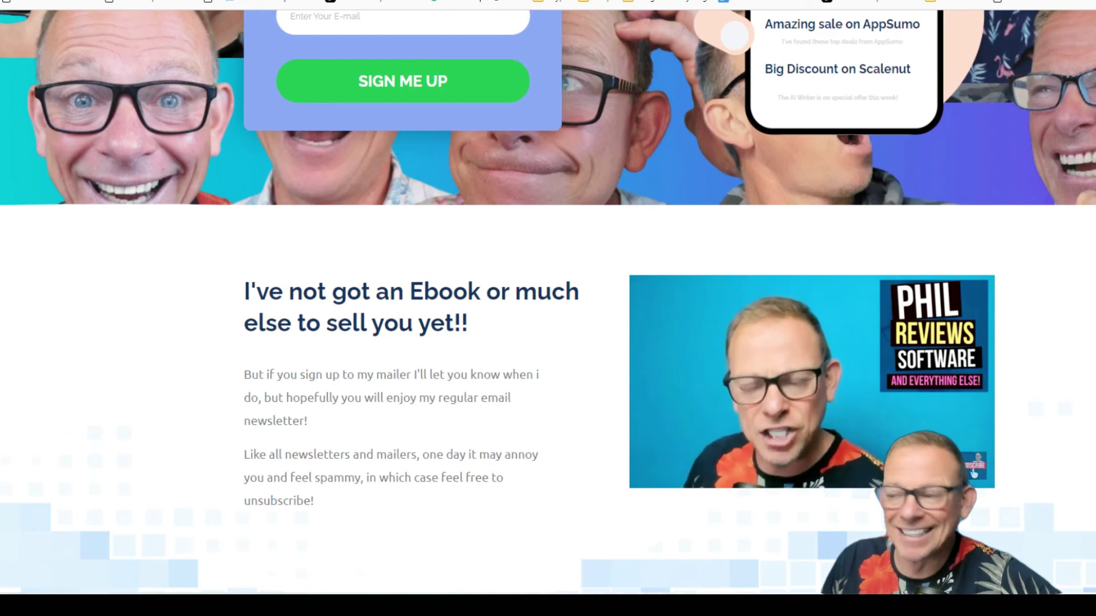
scroll(548, 308, down, 1)
scroll(548, 308, up, 4)
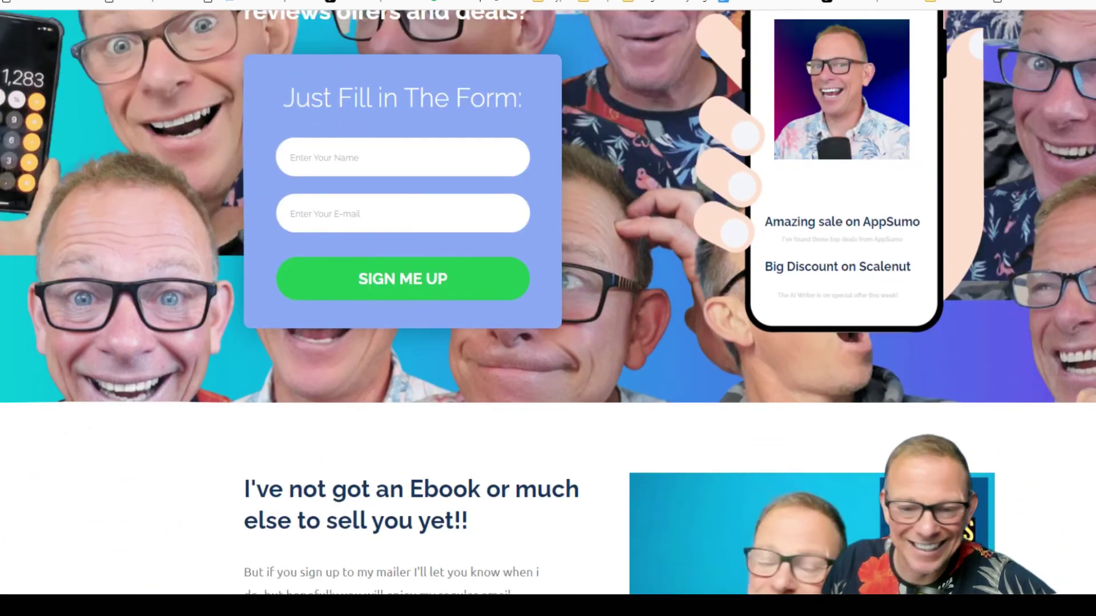
scroll(548, 309, up, 2)
scroll(548, 308, down, 3)
scroll(547, 308, up, 5)
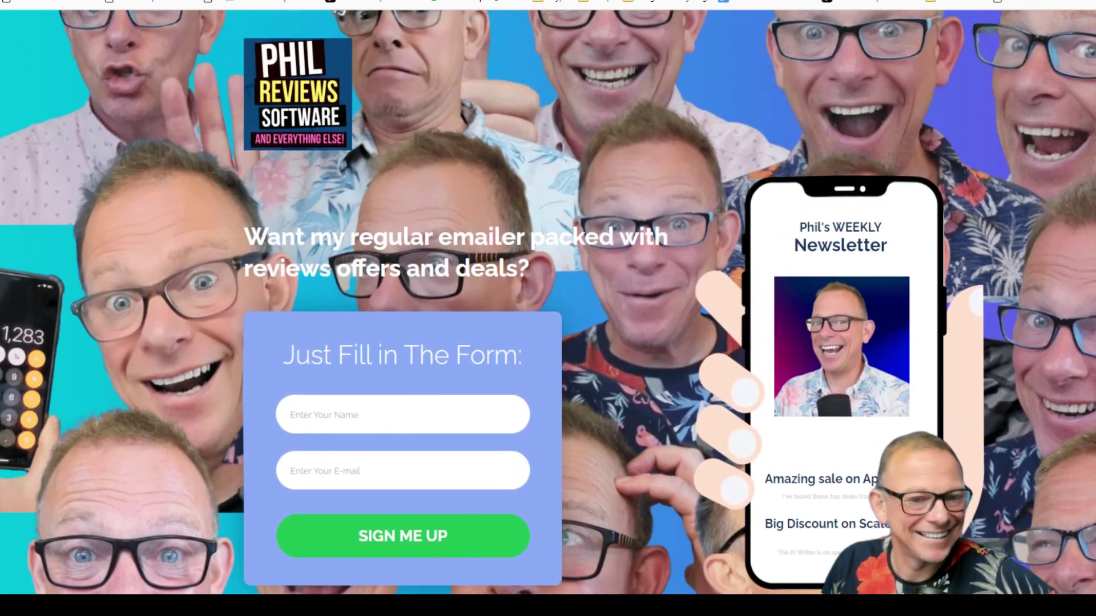
scroll(548, 308, down, 9)
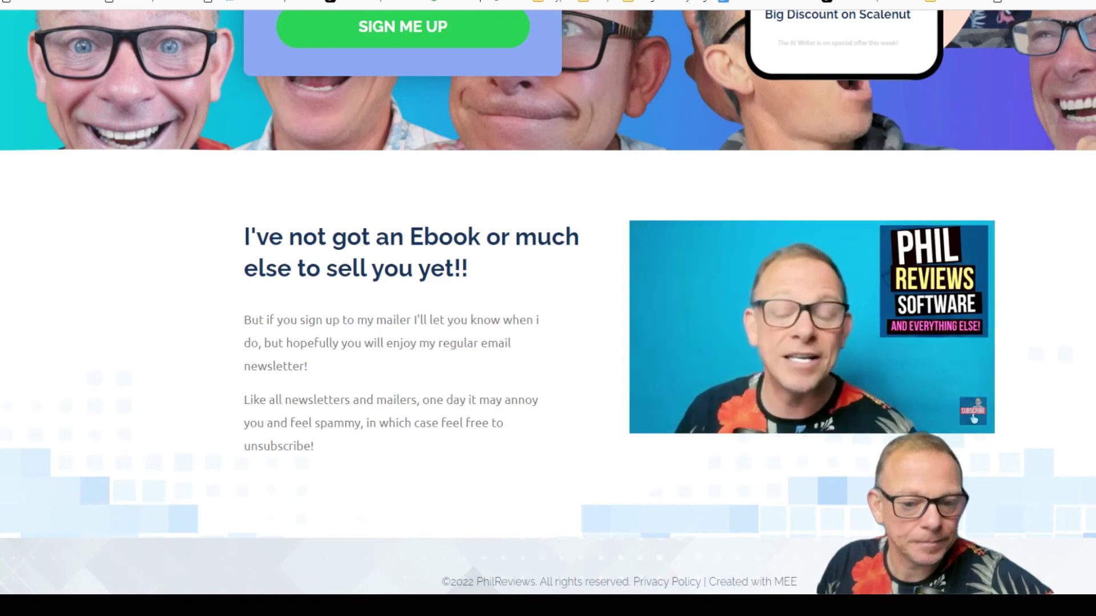
scroll(548, 308, up, 7)
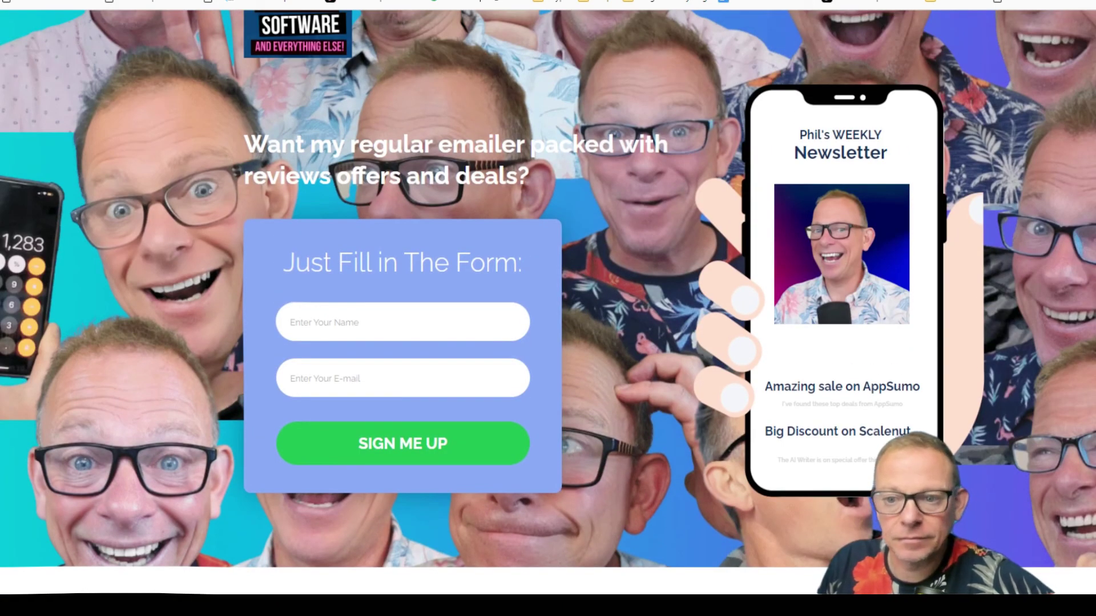
scroll(548, 308, down, 6)
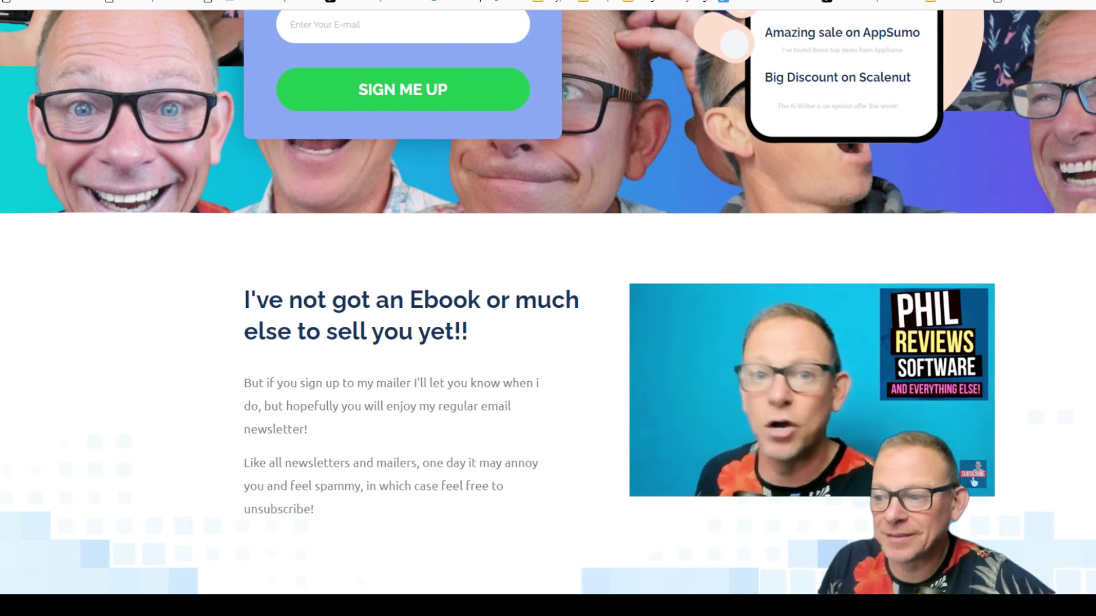
Step: Pause the video at 0:24, then try the Enter Your Name field and dismiss autofill
click(652, 482)
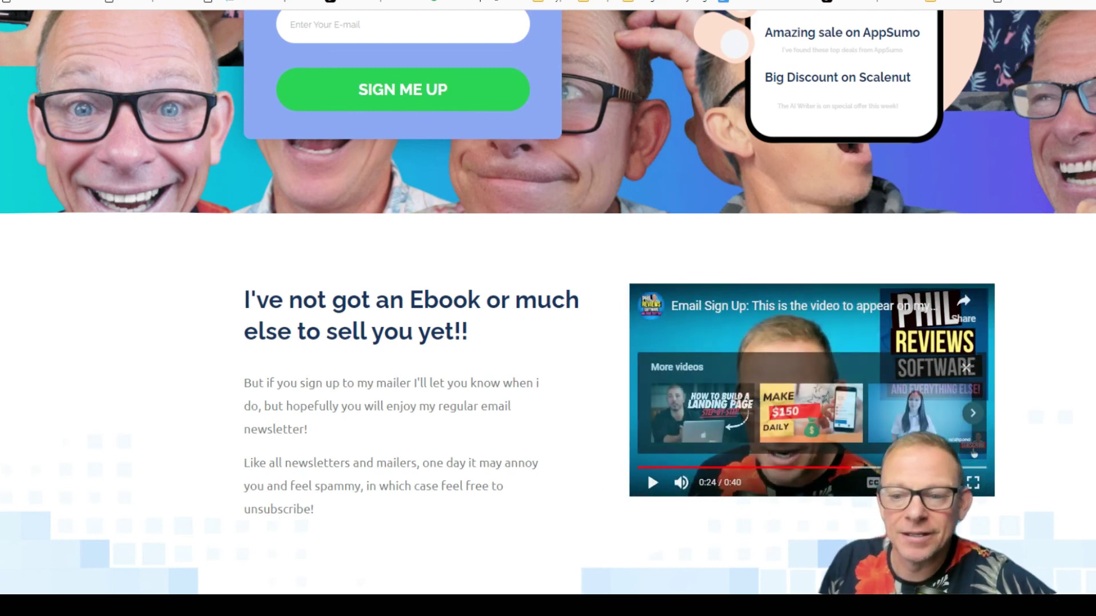
scroll(1071, 352, up, 8)
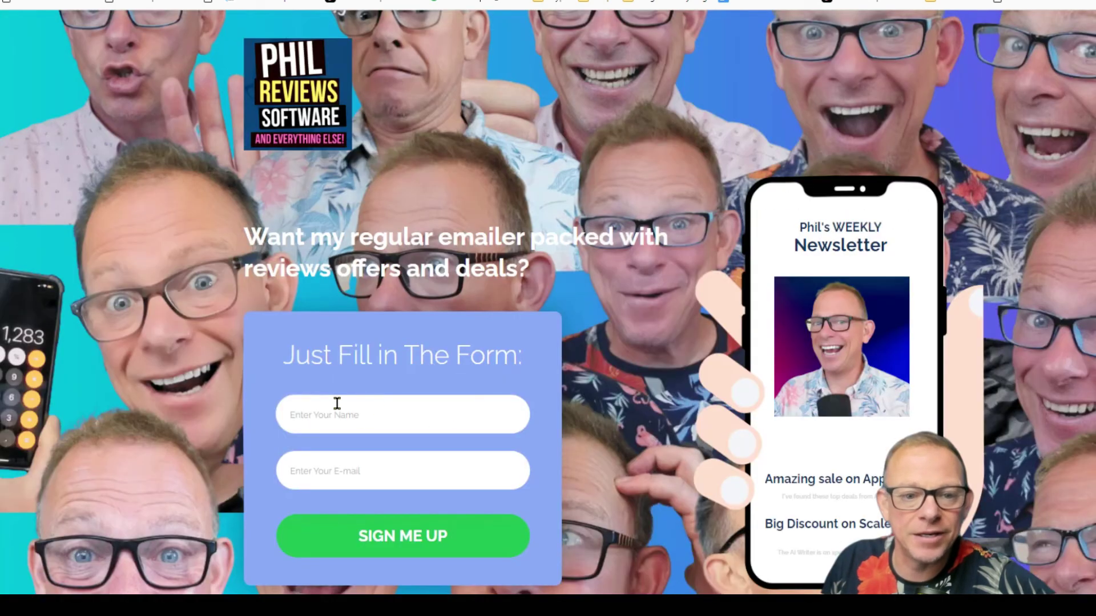
click(343, 408)
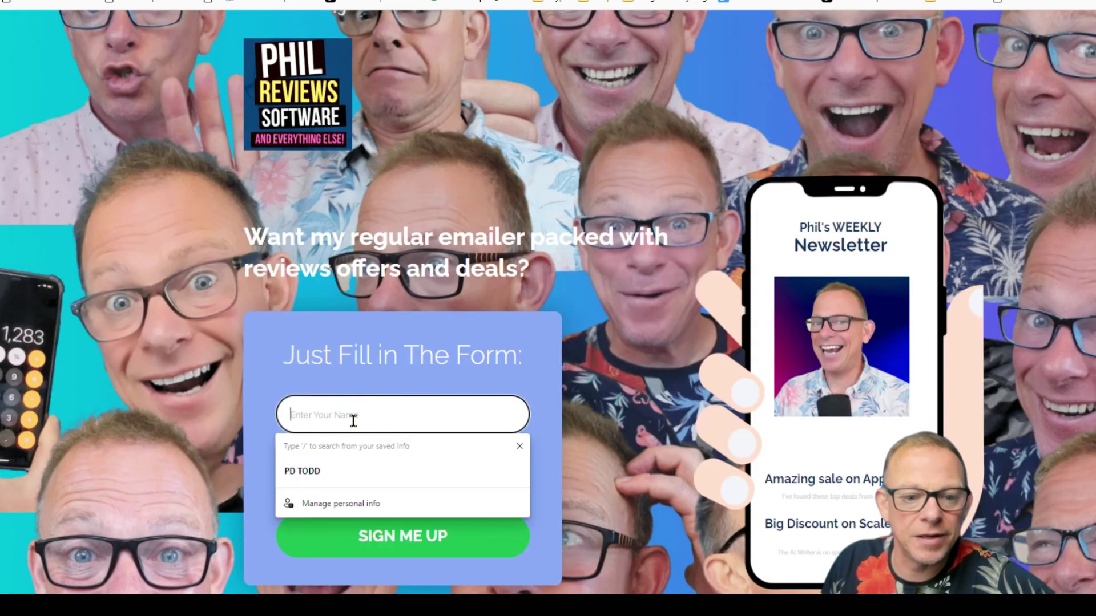
click(341, 460)
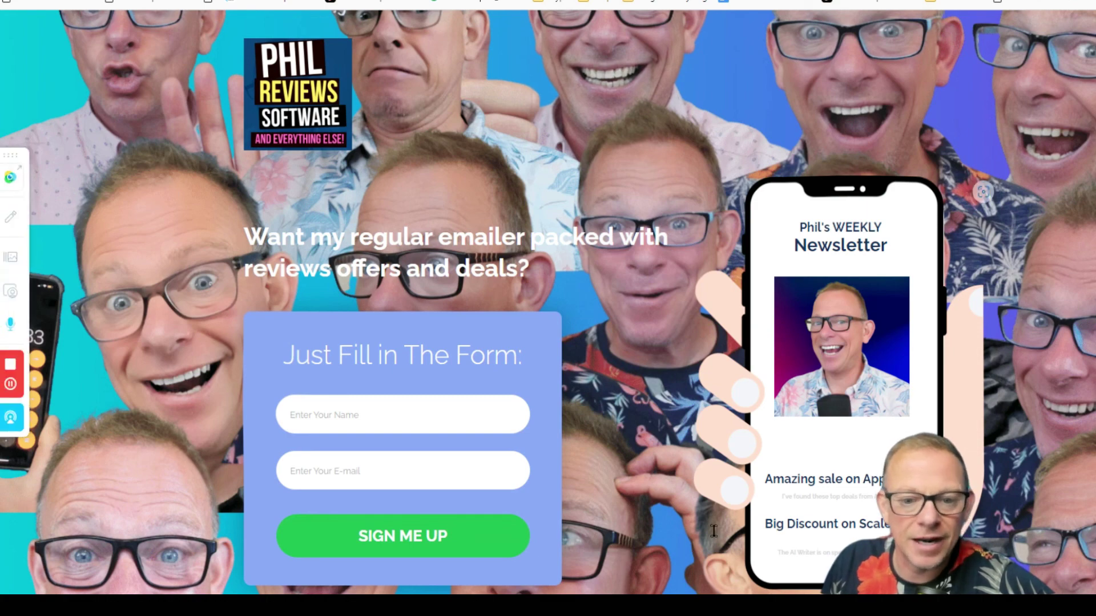
scroll(714, 531, down, 9)
scroll(647, 511, up, 2)
scroll(648, 511, down, 2)
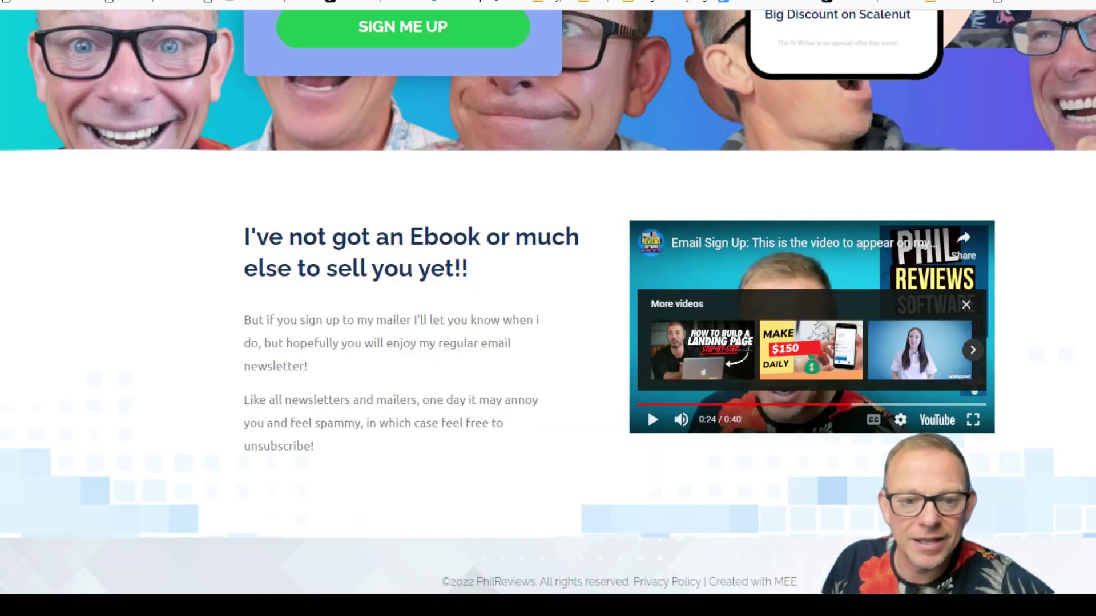